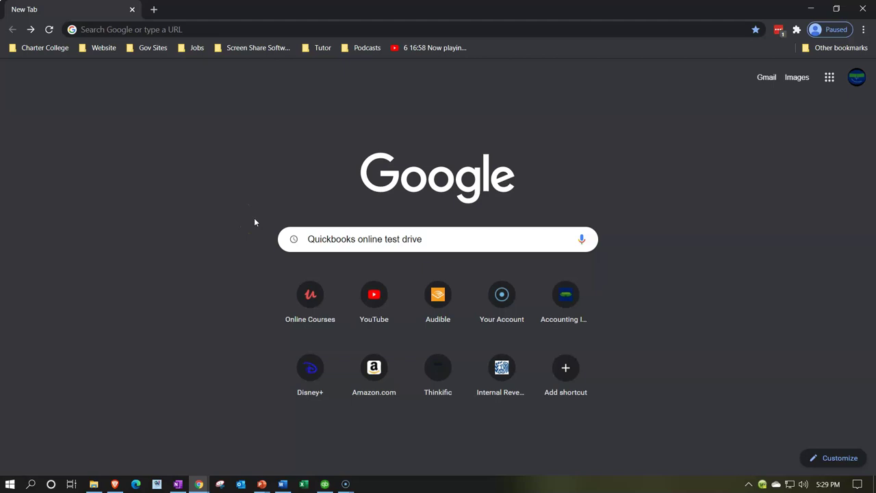
- Search Google for the QuickBooks Online test drive, open the Intuit result and complete the security verification to enter the sample company
left_click(458, 239)
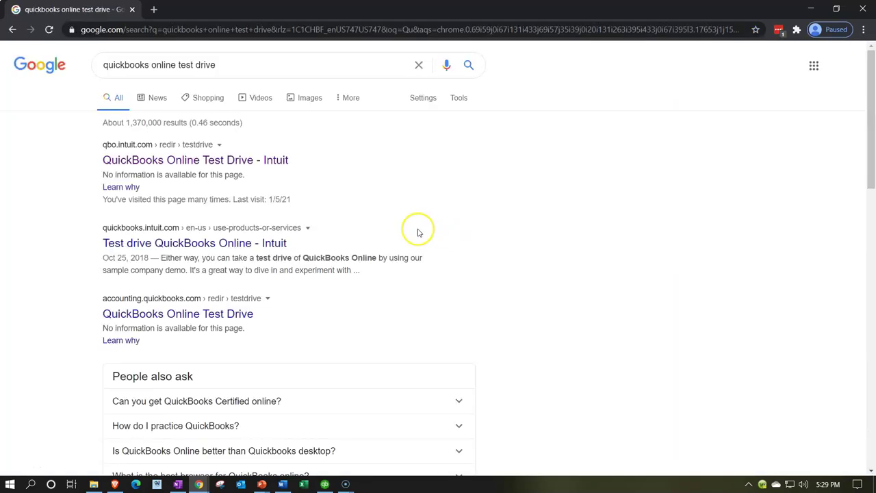
left_click(282, 168)
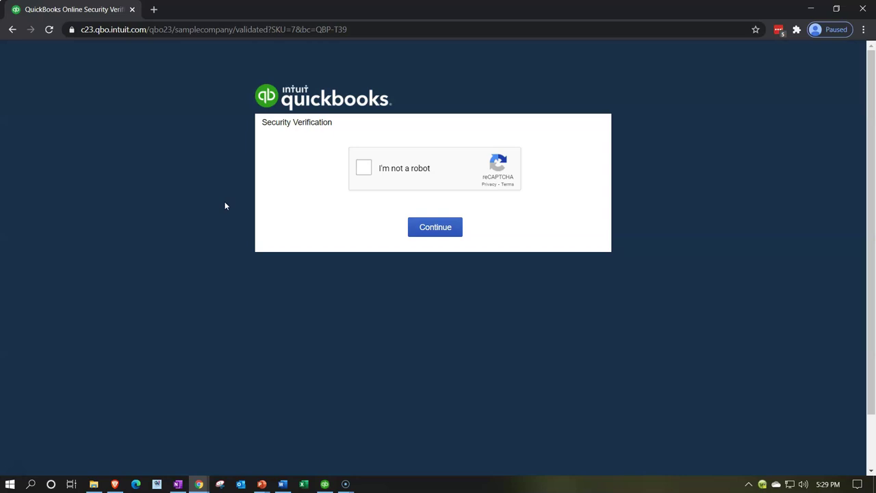
left_click(362, 168)
left_click(417, 226)
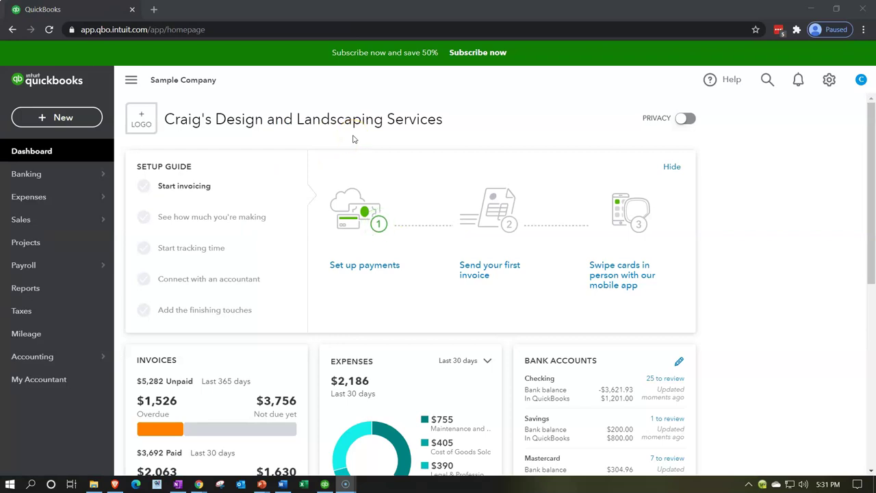
- Review the available new-transaction forms, and switch to QuickBooks Desktop to examine how invoices, sales receipts and received payments flow into deposits
left_click(91, 120)
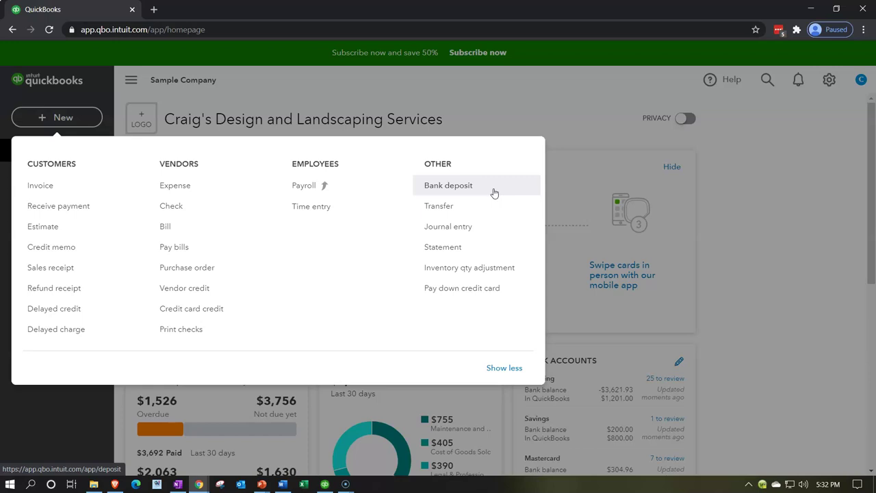
left_click(743, 152)
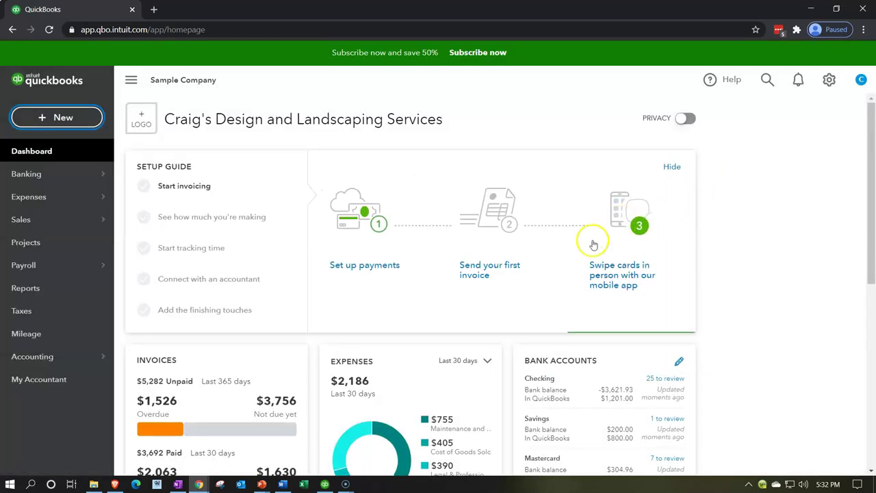
left_click(328, 485)
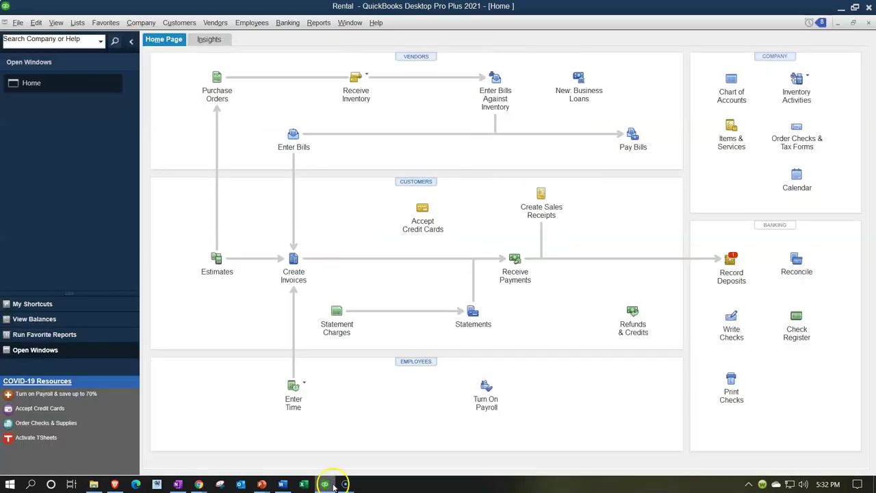
left_click(132, 43)
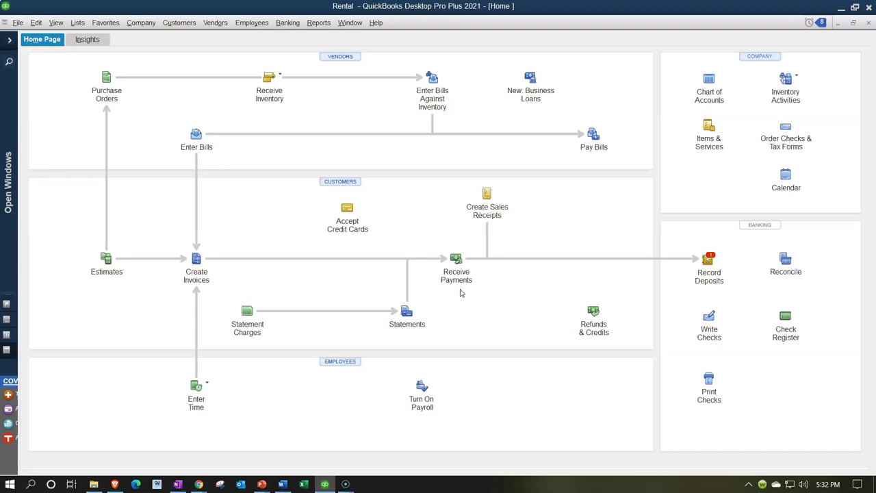
left_click(699, 277)
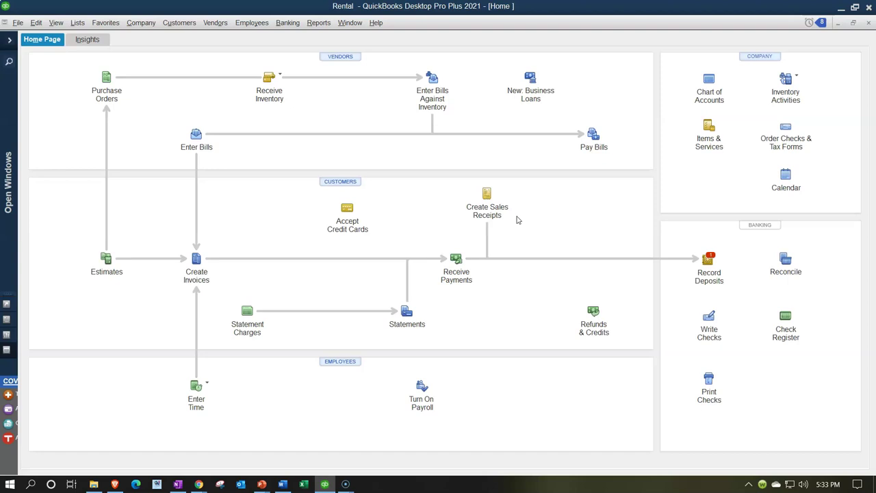
left_click(496, 265)
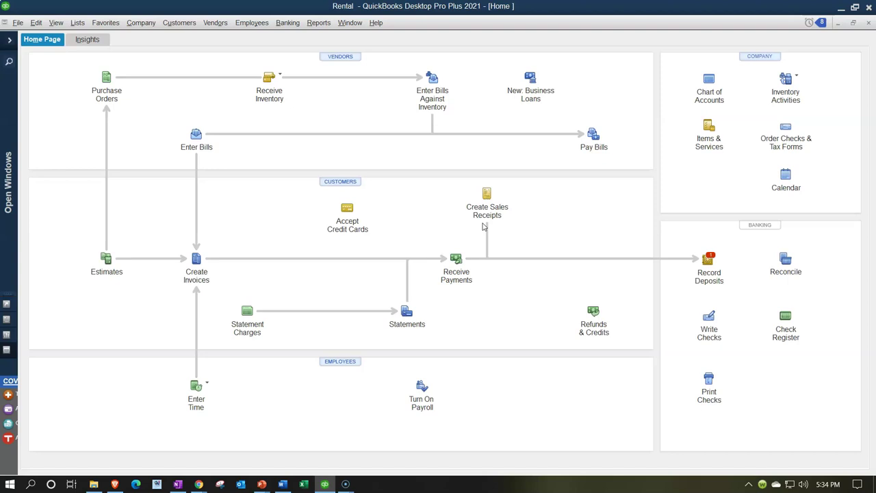
left_click(674, 294)
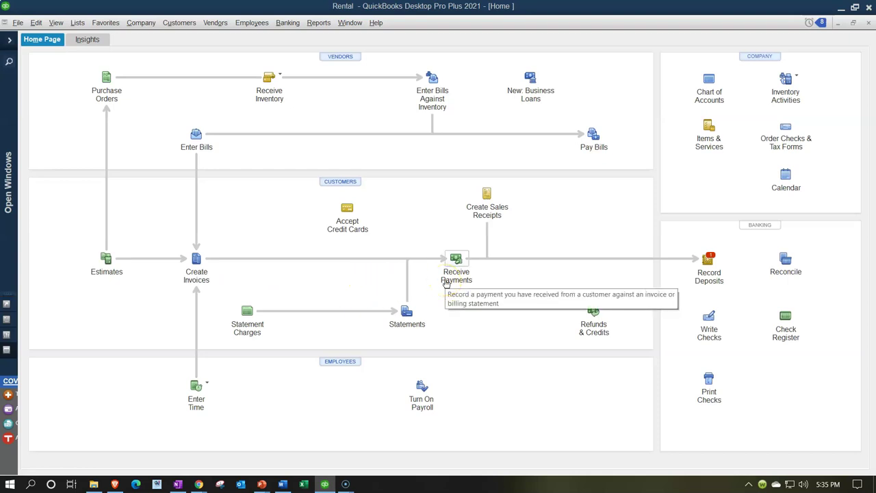
- Switch back to QuickBooks Online and start an invoice, adding Customer 1 as a new customer
left_click(325, 483)
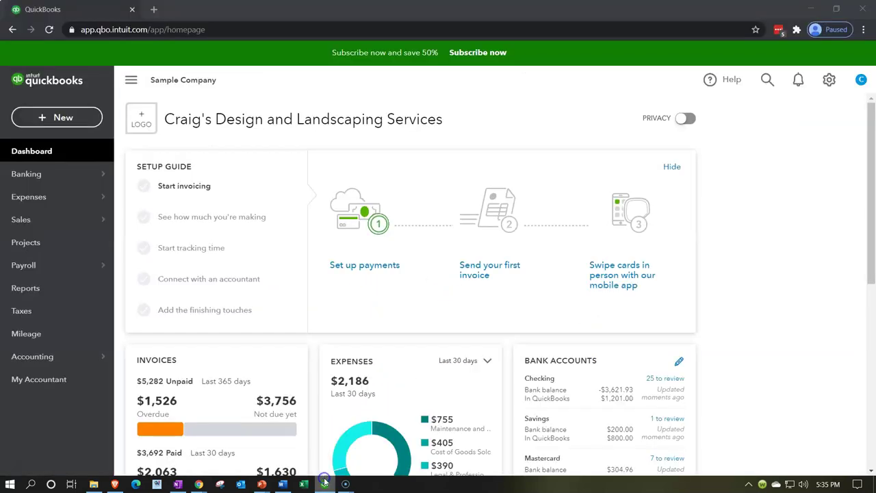
left_click(63, 119)
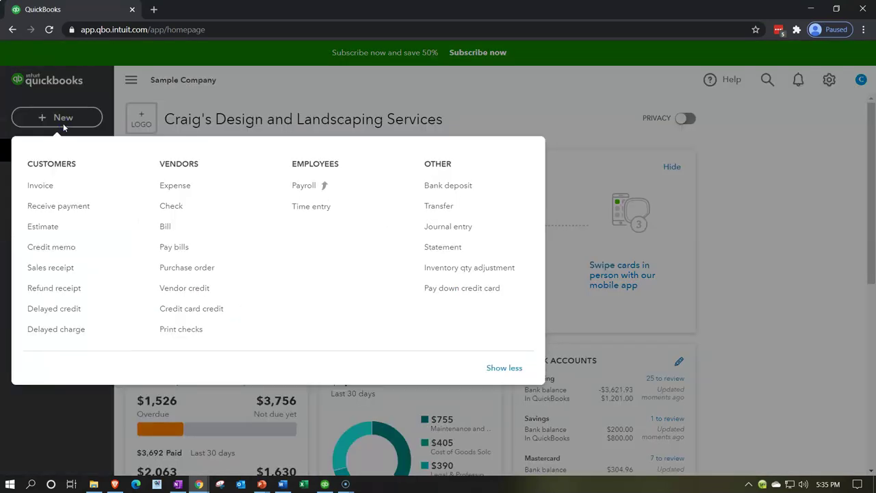
left_click(46, 191)
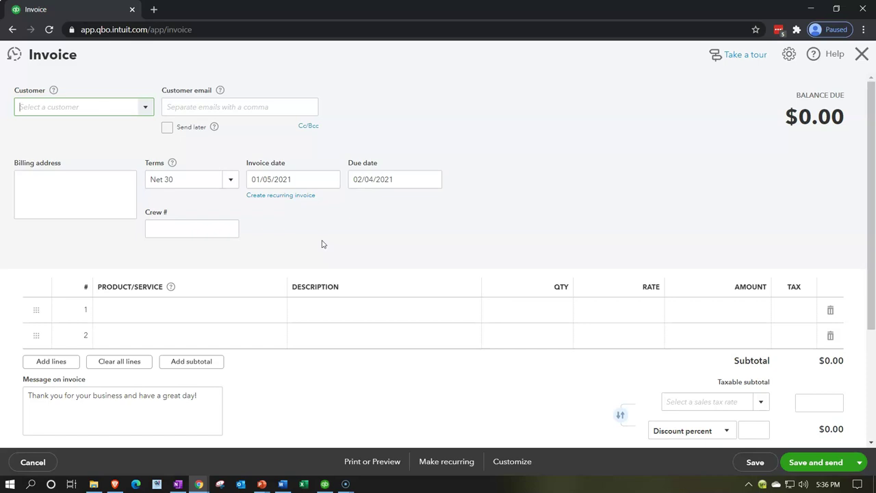
left_click(85, 102)
type("Customer")
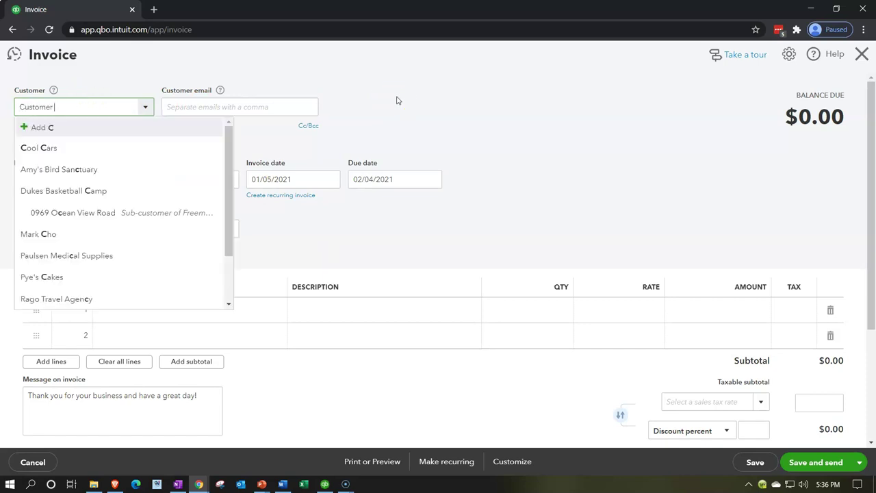
type(" 1")
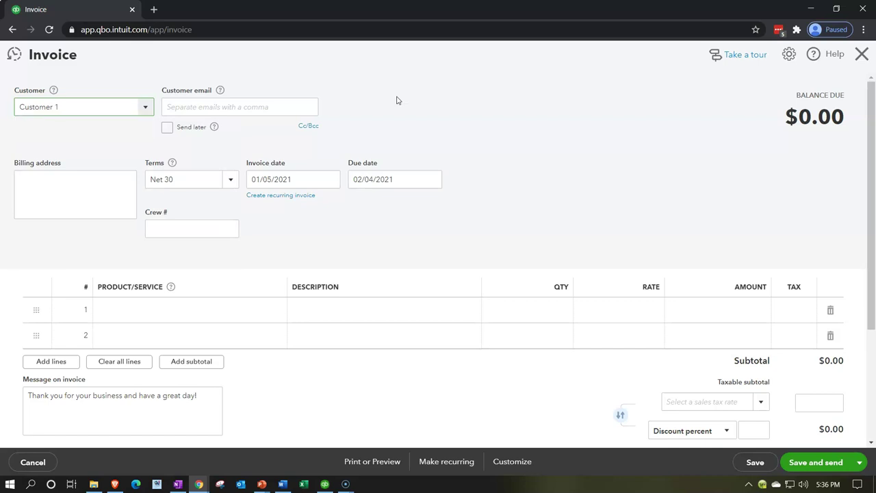
left_click(182, 211)
- Add a new product/service named Service Item from the invoice's first line, using the Service type
key("Tab")
key("Tab")
key("Tab")
key("Tab")
key("Tab")
key("Tab")
key("Tab")
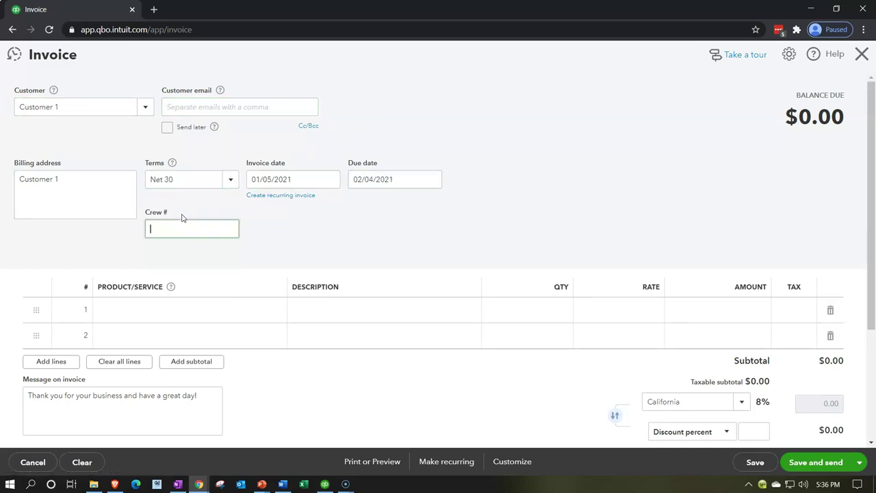
key("Tab")
type("I")
type("nve")
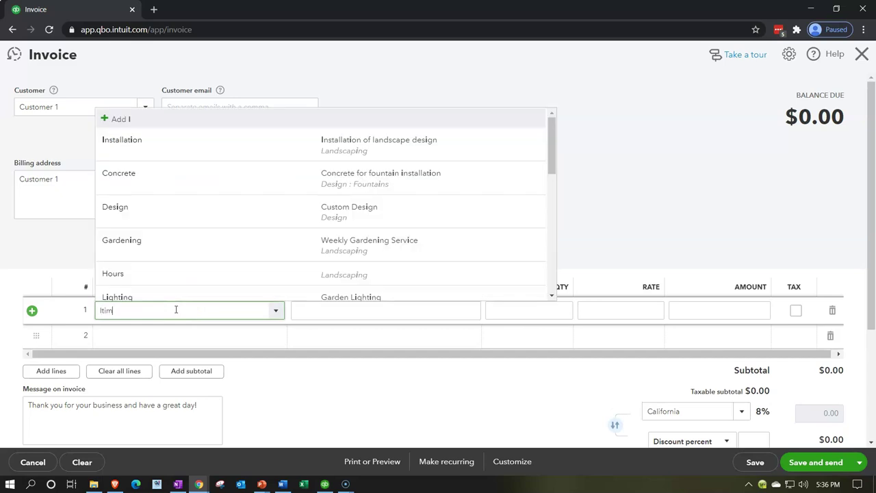
key("Return")
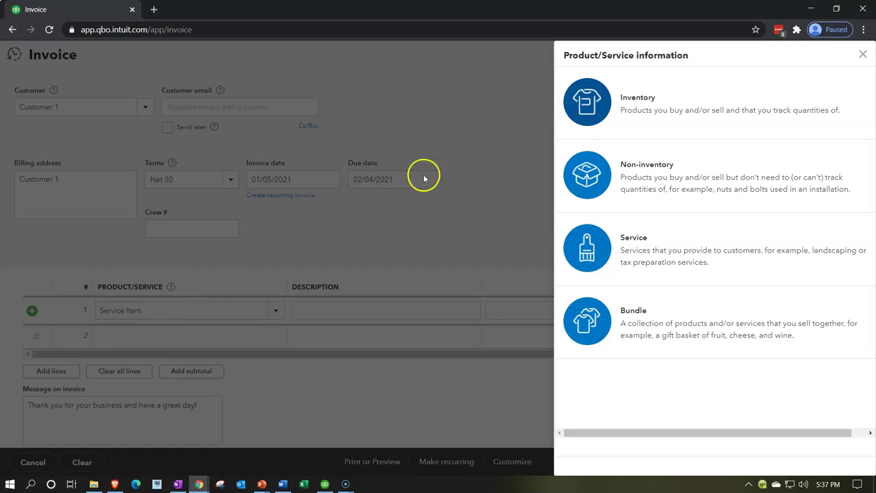
left_click(598, 267)
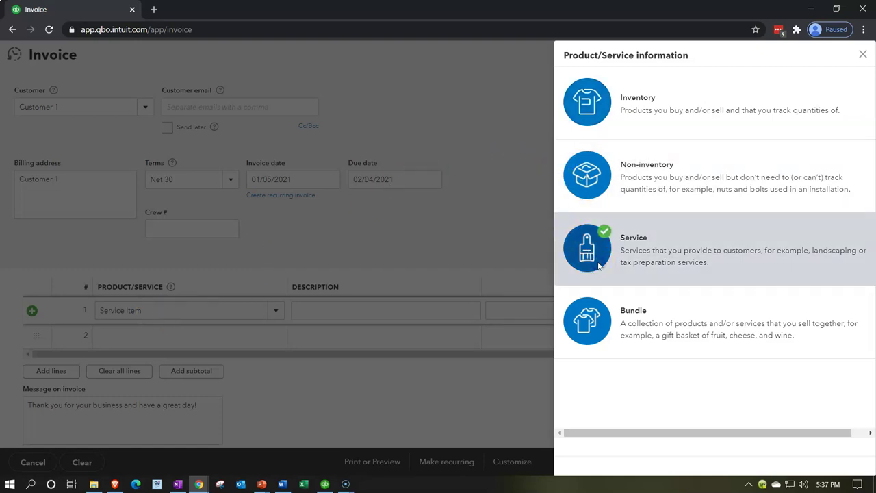
- Copy the item's name into its sales description, set its sales tax category to Nontaxable, and save the item
left_click(649, 140)
left_click_drag(650, 141, 520, 126)
key("ctrl+c")
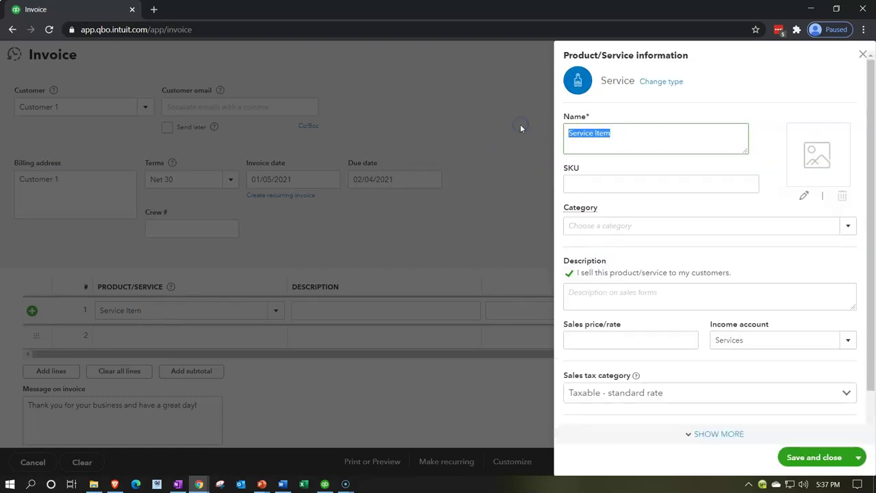
left_click(622, 295)
key("ctrl+v")
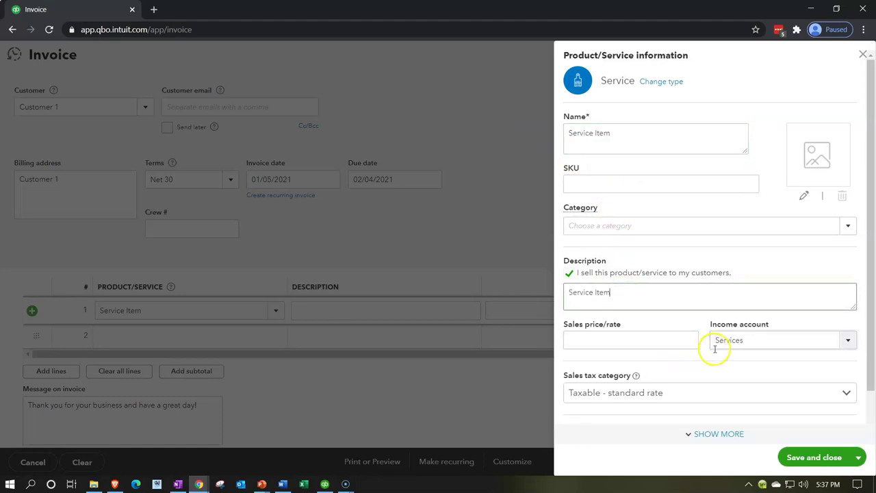
left_click(847, 392)
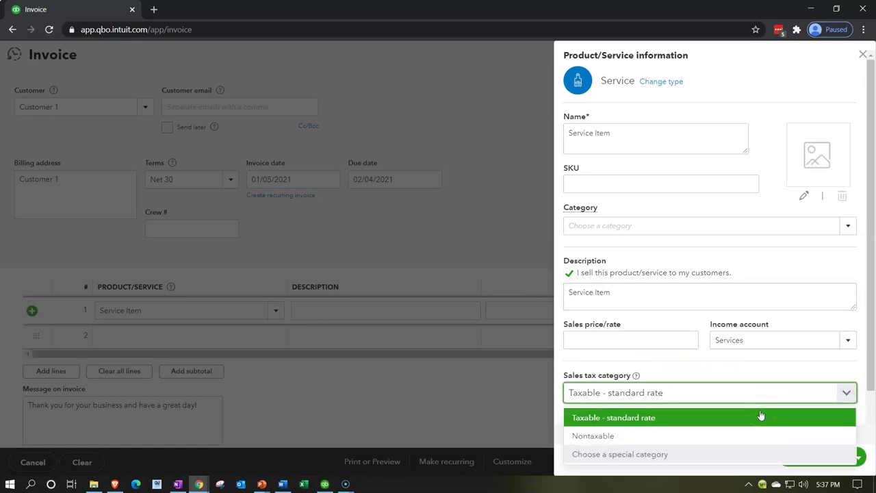
left_click(744, 435)
left_click(858, 456)
left_click(833, 458)
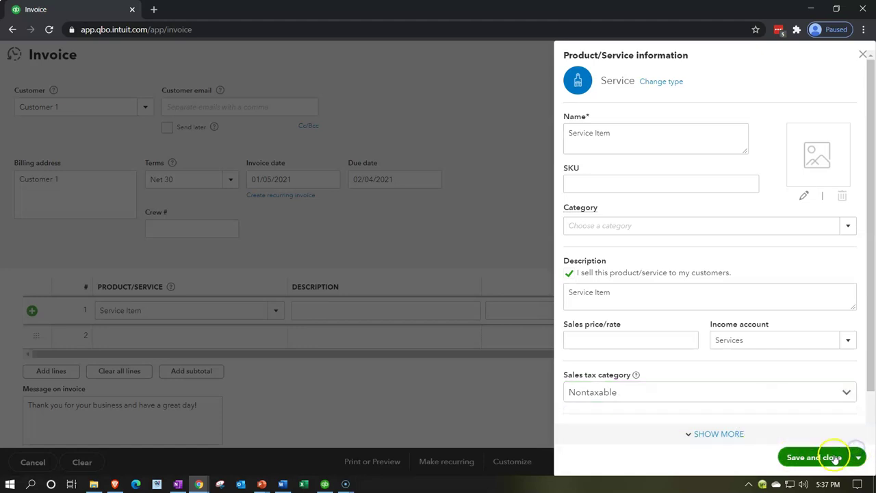
- Set the Service Item line's rate to 1,000, and save and close the invoice
key("Tab")
key("Tab")
key("Tab")
type("1,000")
key("Tab")
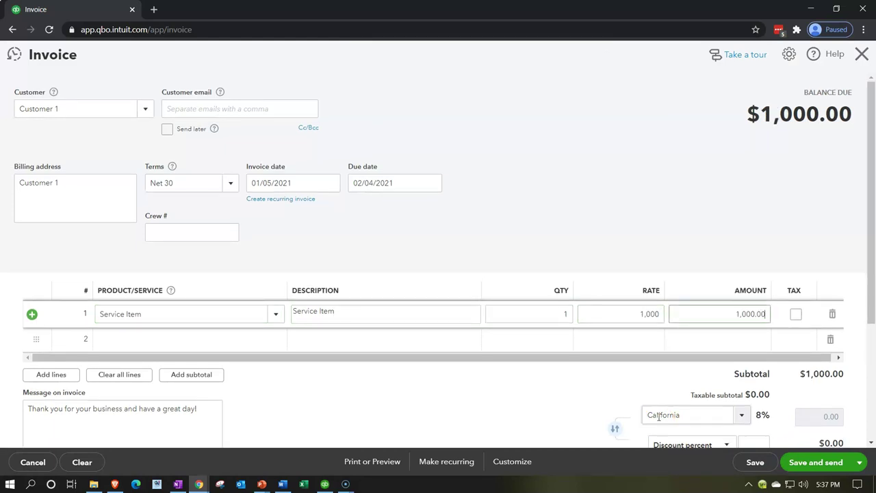
left_click(107, 105)
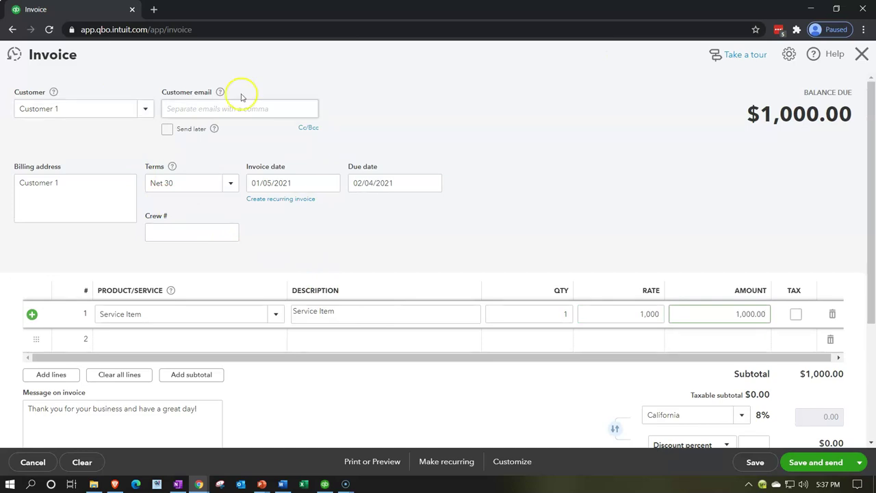
left_click(858, 462)
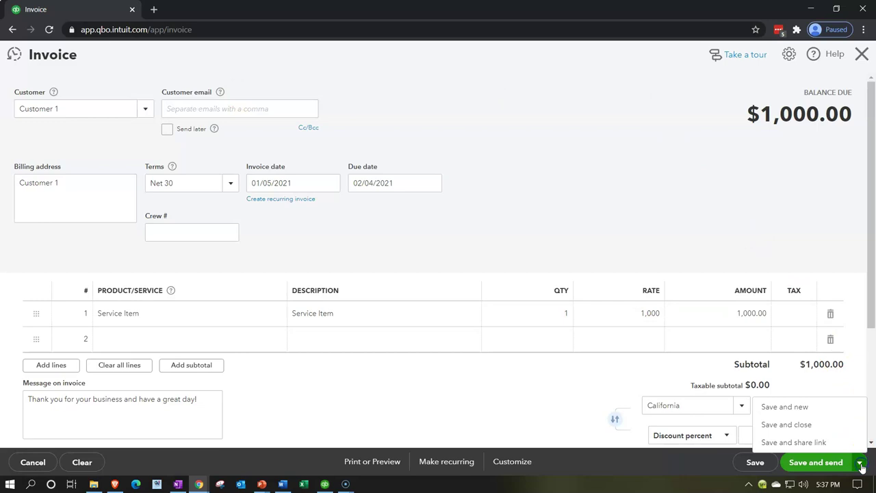
left_click(815, 430)
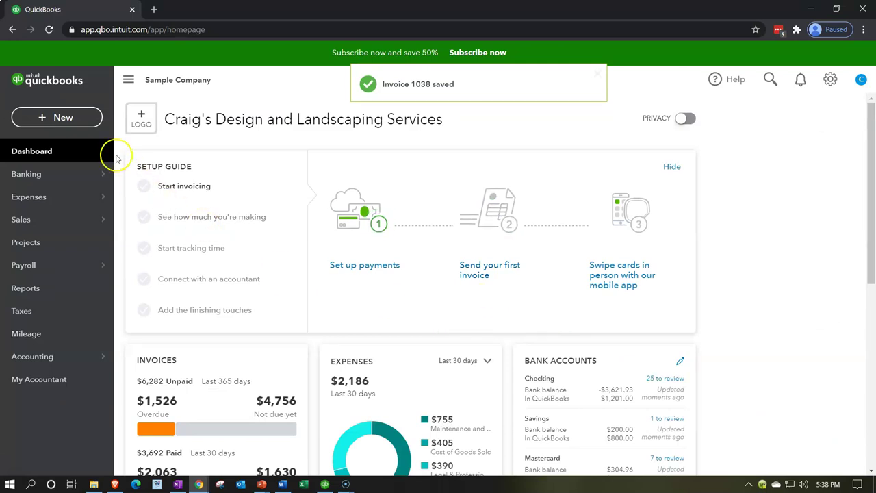
- Start a received payment for Customer 1 and apply it to the outstanding invoice
left_click(80, 119)
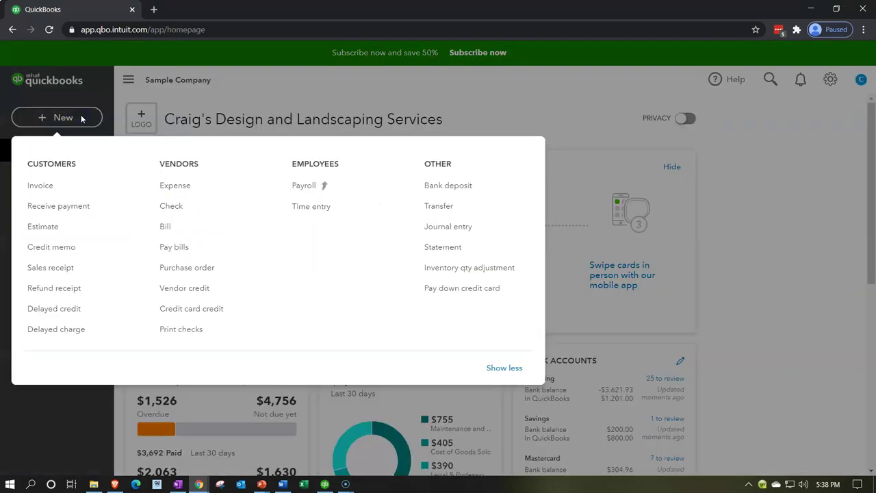
left_click(87, 212)
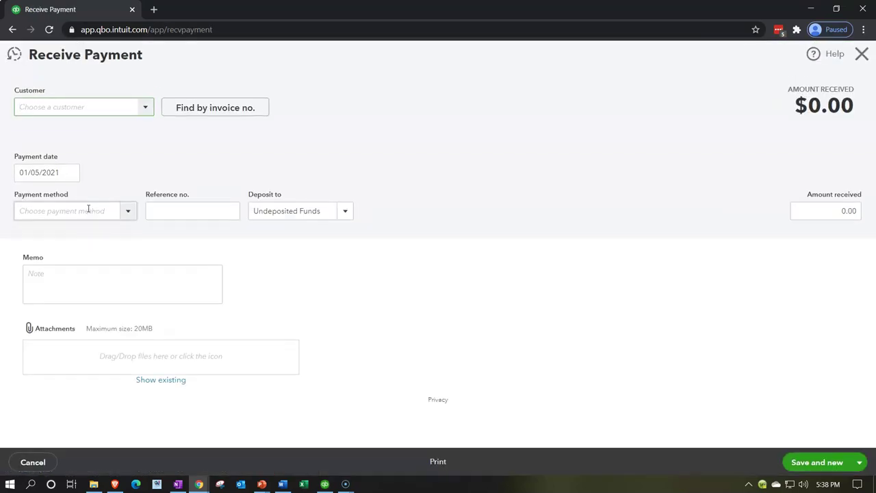
type("cu")
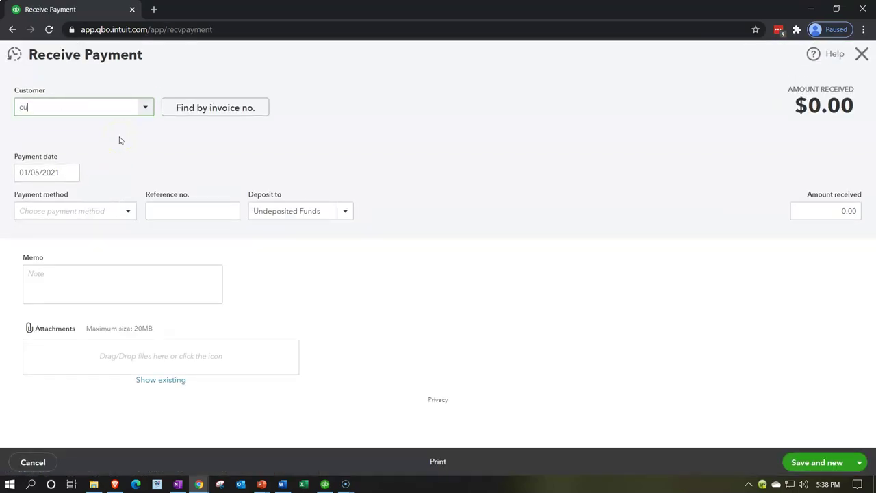
key("Tab")
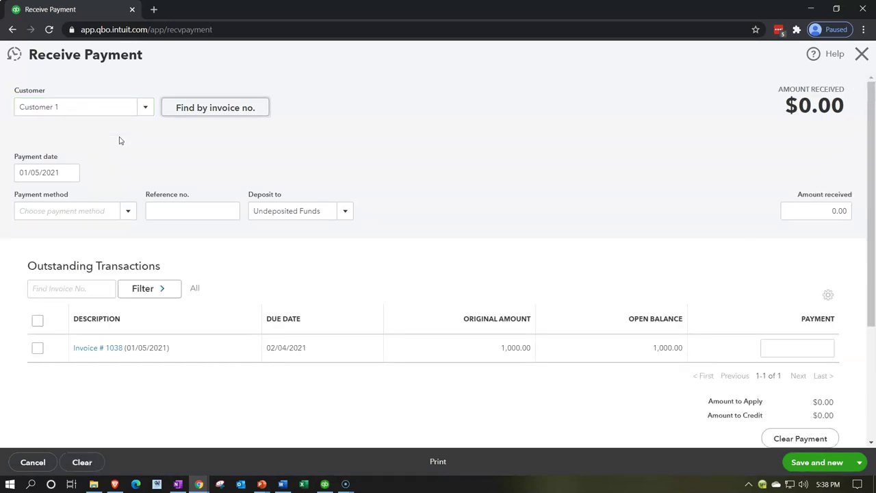
left_click(38, 351)
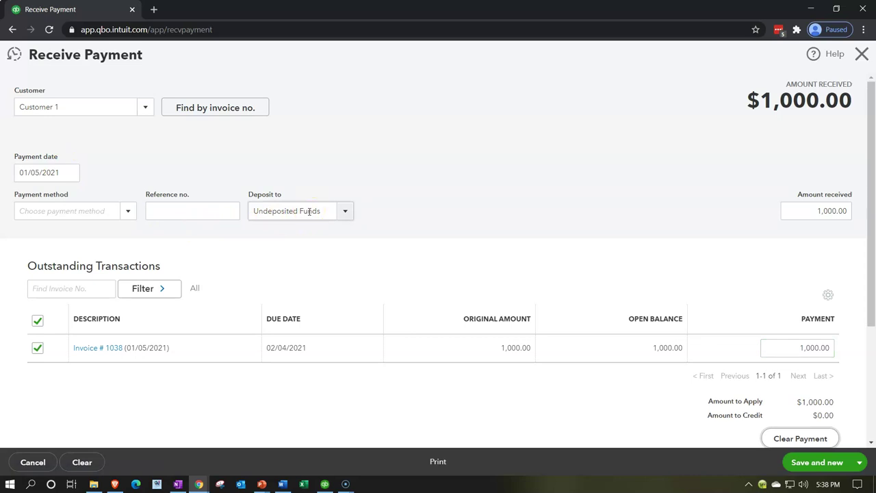
- Set the payment method to Cash, keep Undeposited Funds as the deposit account, and save and close the payment
left_click(345, 212)
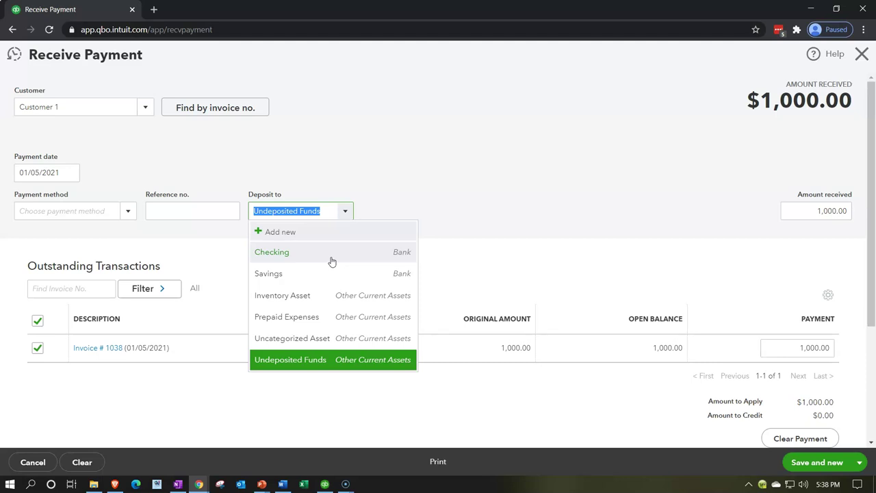
left_click(500, 180)
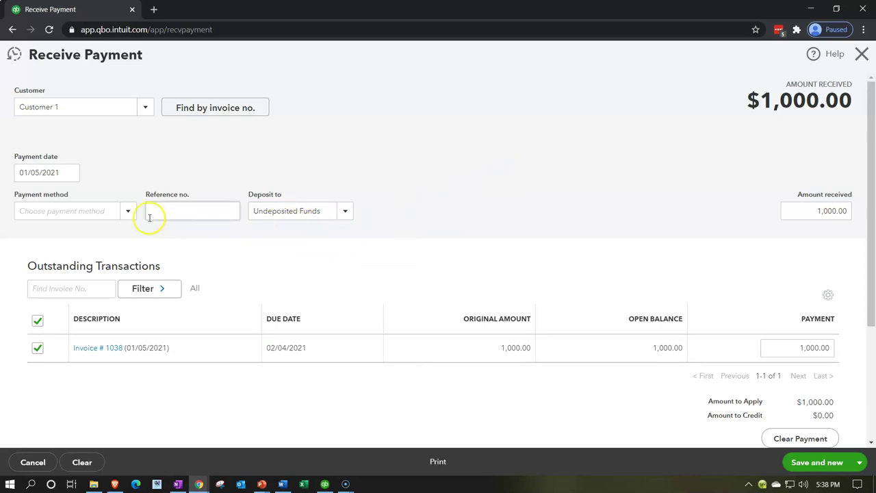
left_click(126, 214)
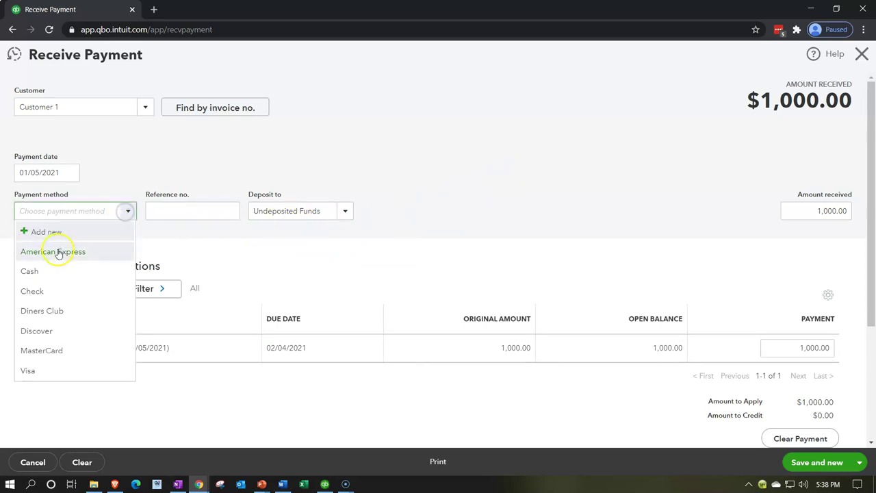
left_click(46, 267)
left_click(498, 193)
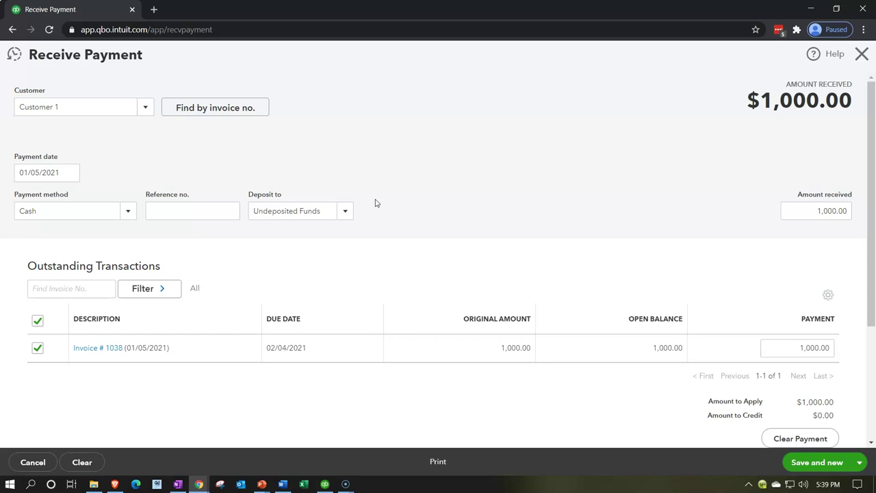
left_click(860, 460)
left_click(824, 425)
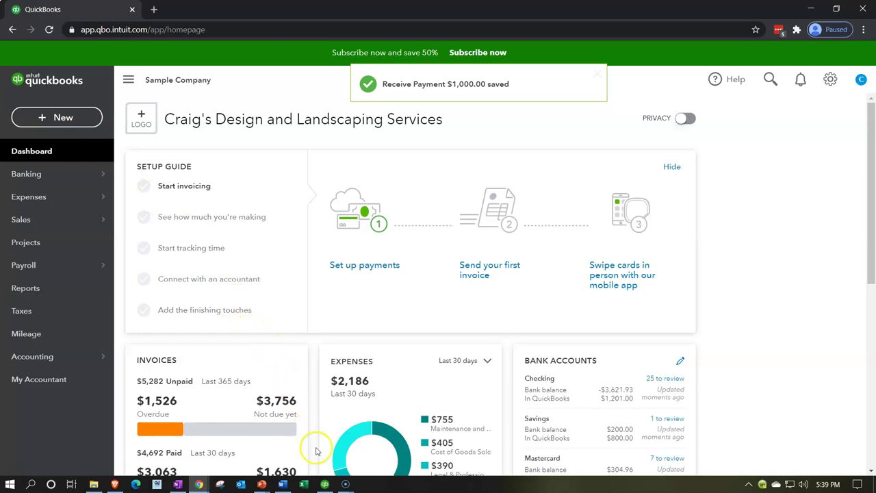
- Switch to QuickBooks Desktop to view the home page flow from Receive Payments to Record Deposits, and return to QuickBooks Online
left_click(326, 483)
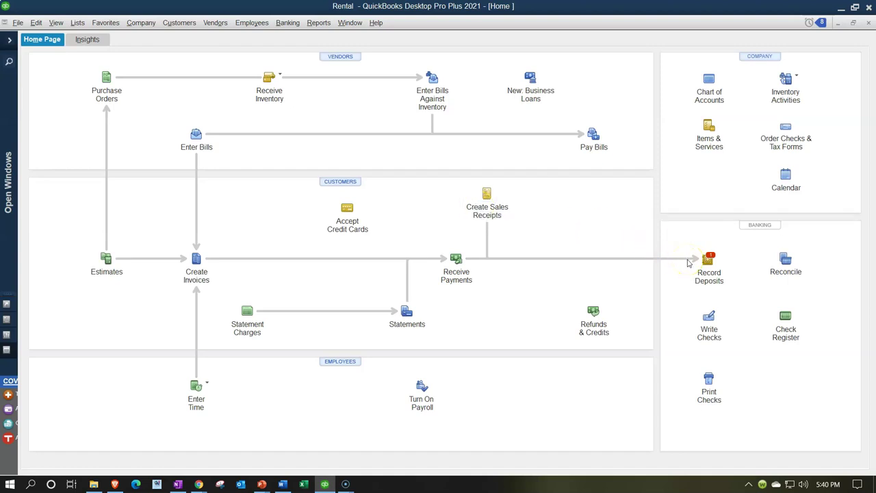
left_click(840, 12)
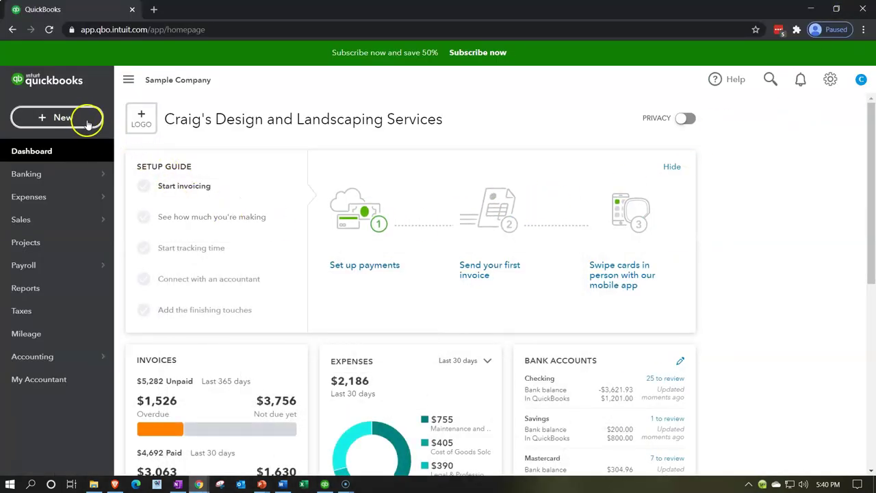
- Start a new sales receipt and add Customer 2 as its customer
left_click(86, 121)
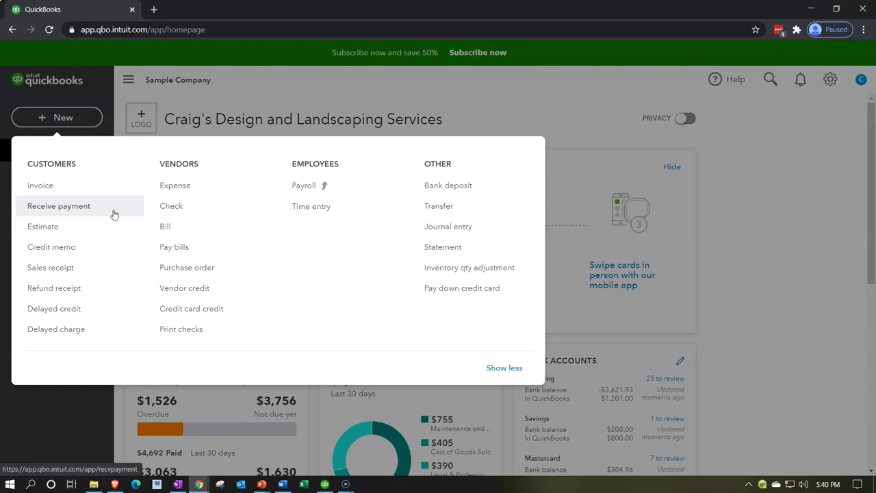
left_click(84, 274)
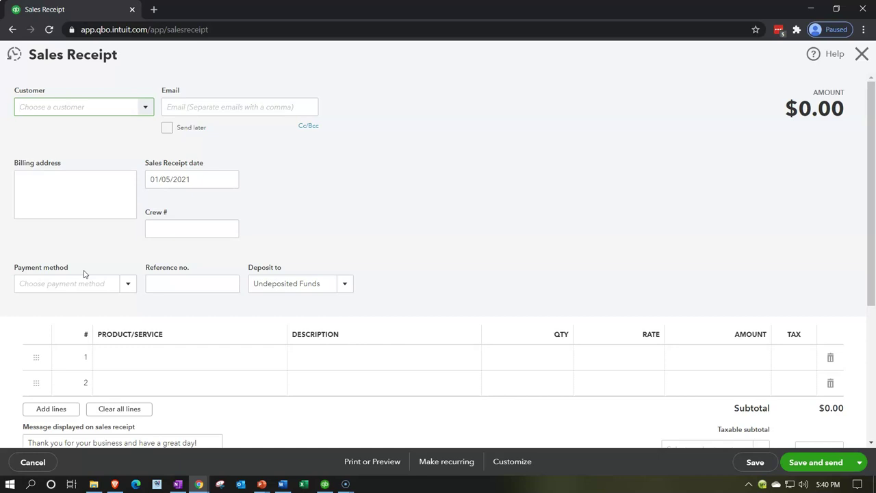
type("Cus")
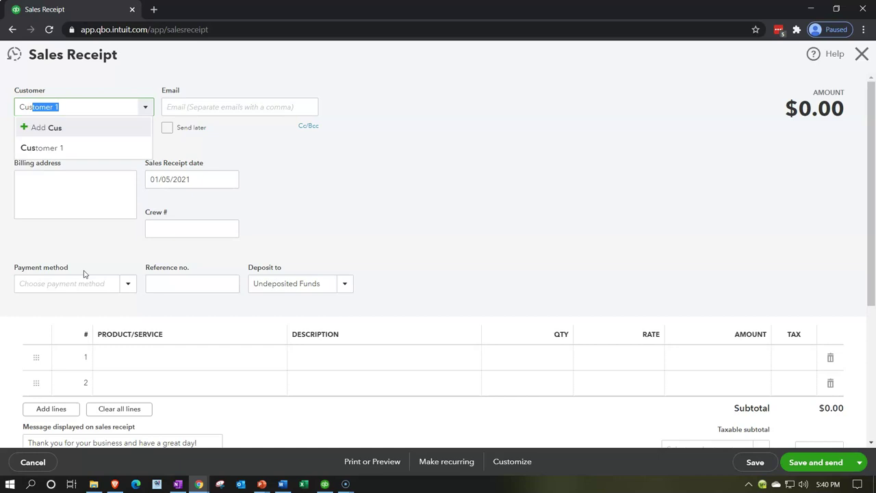
type("tomer 2")
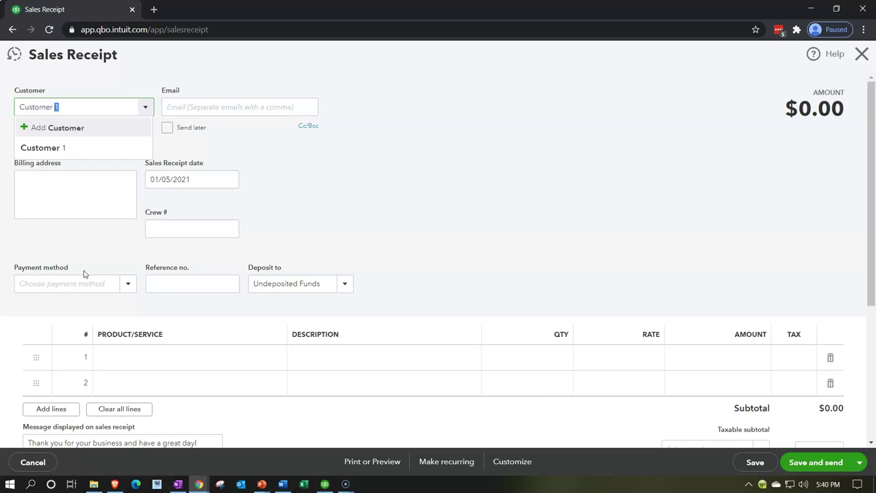
key("Return")
left_click(163, 208)
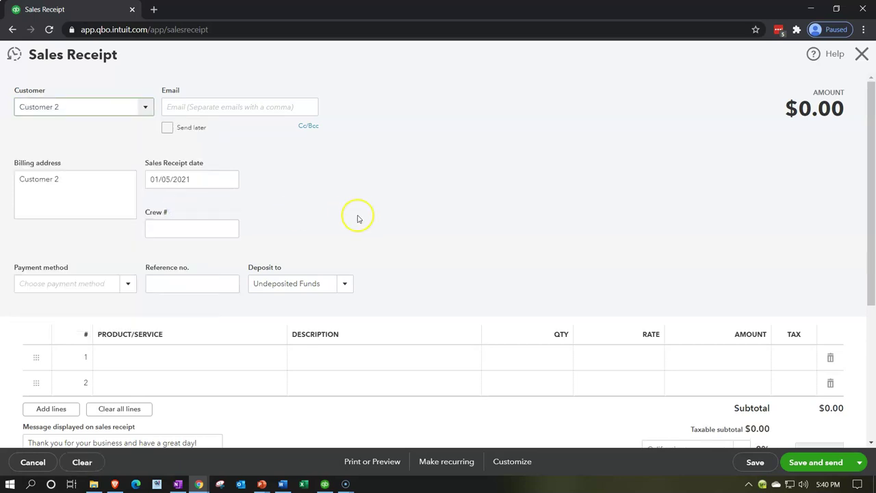
- Set the sales receipt's payment method to Cash and leave Undeposited Funds as the deposit account
left_click(129, 286)
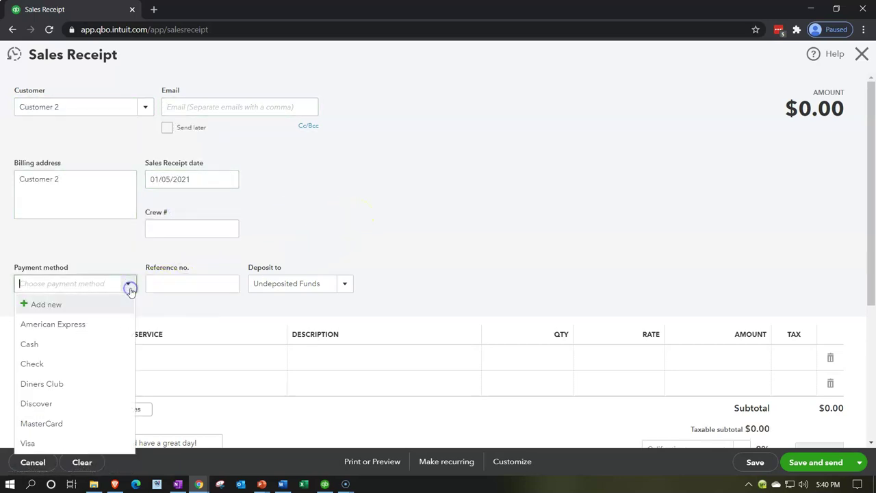
left_click(59, 345)
key("Tab")
key("Tab")
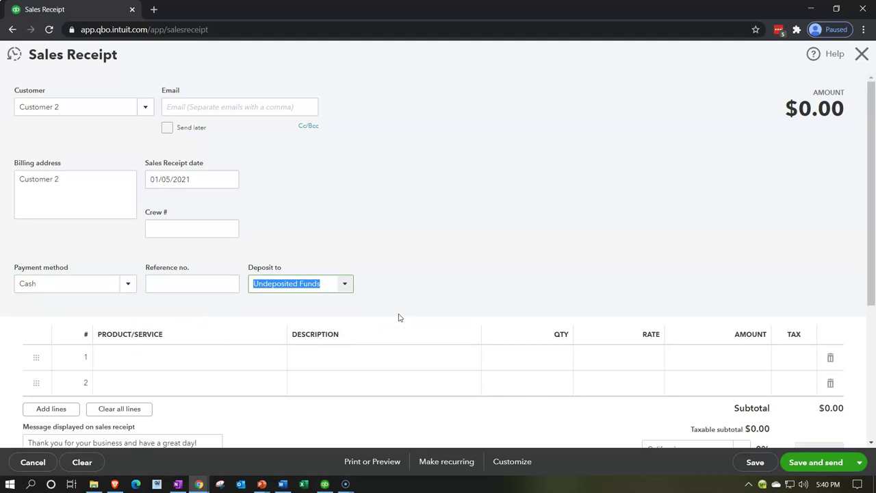
key("Tab")
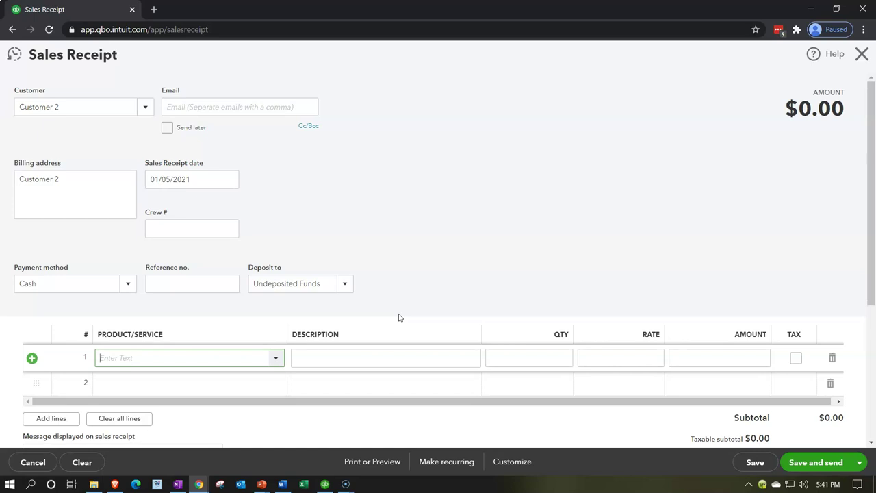
- Enter Service Item on the first line at a rate of 500, and save and close the sales receipt
type("s")
key("Tab")
key("Tab")
key("Tab")
type("500")
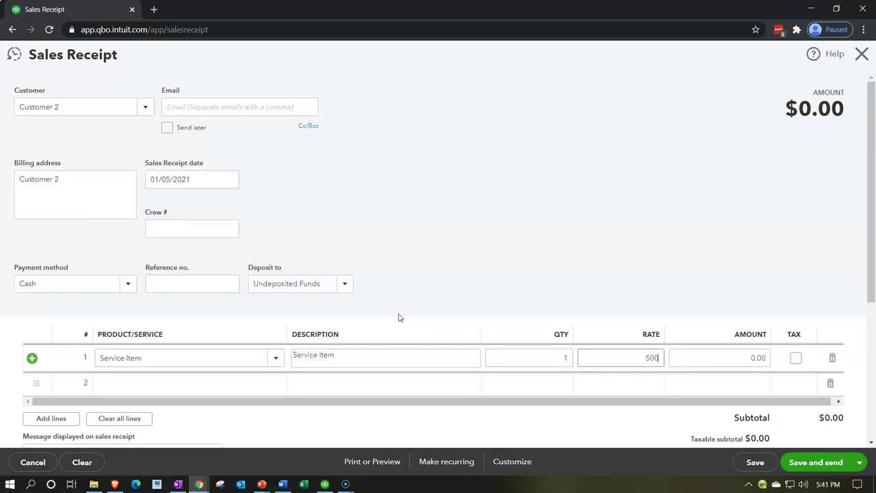
key("Tab")
key("Tab")
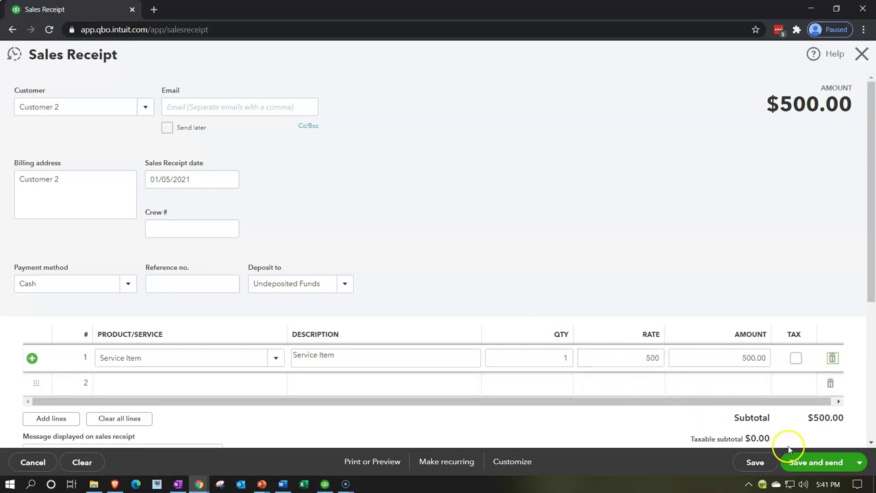
left_click(859, 464)
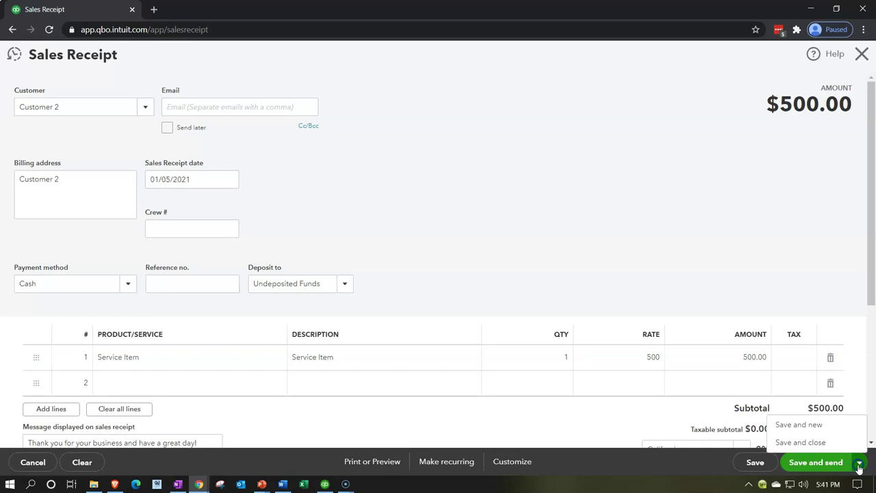
left_click(820, 446)
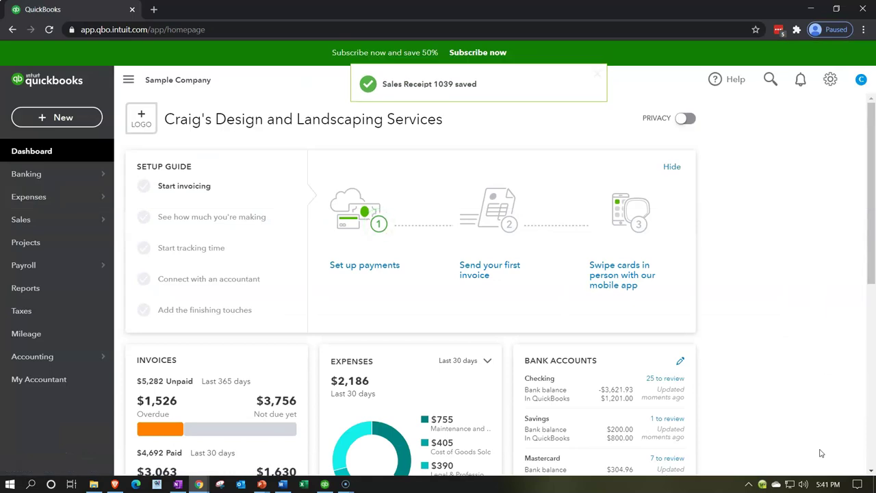
- Duplicate the QuickBooks browser tab and open the Balance Sheet report in the copy
right_click(69, 13)
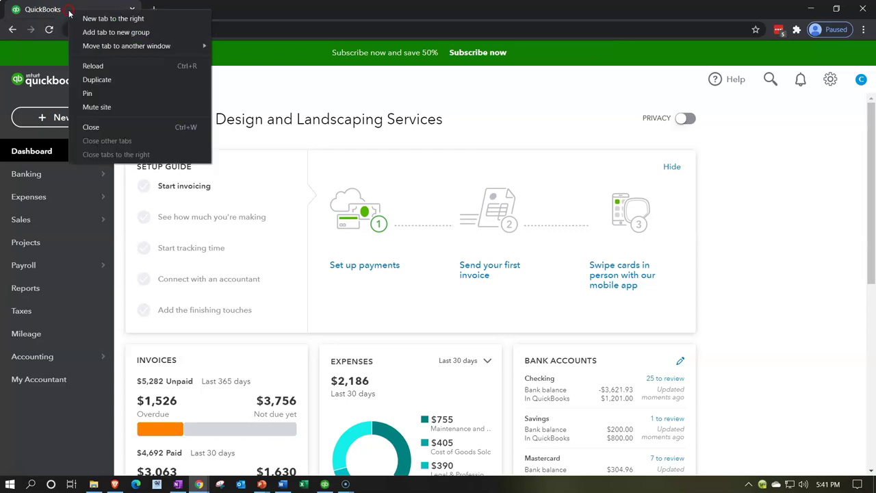
left_click(97, 80)
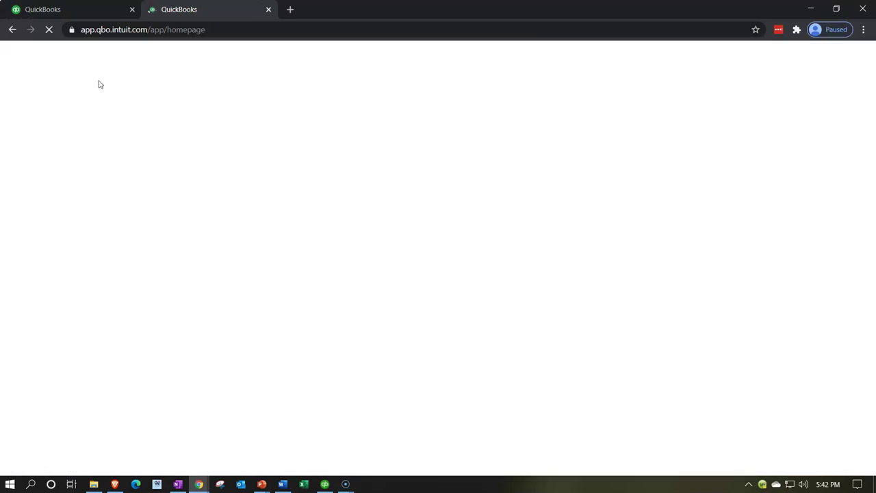
left_click(129, 138)
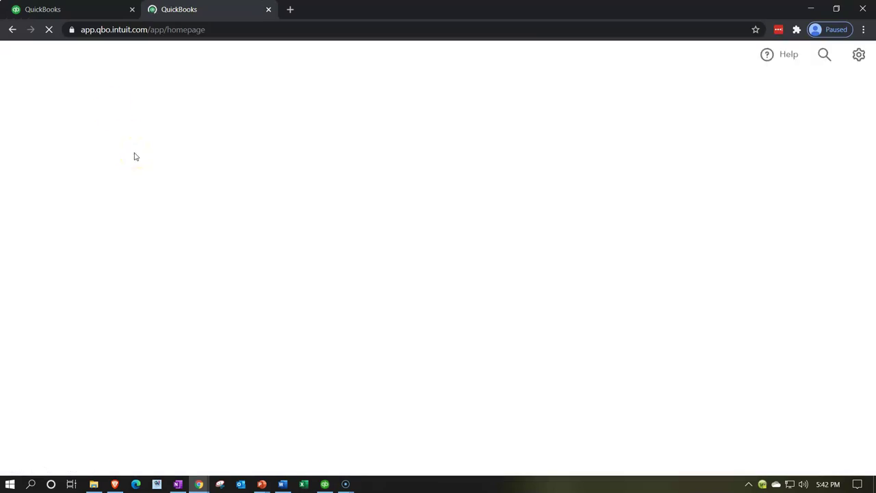
left_click(63, 288)
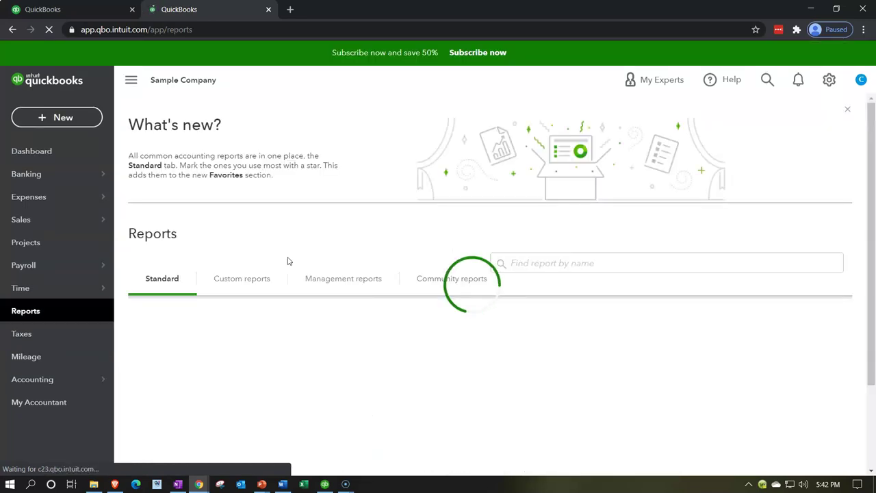
scroll(288, 261, "down", 1)
left_click(212, 327)
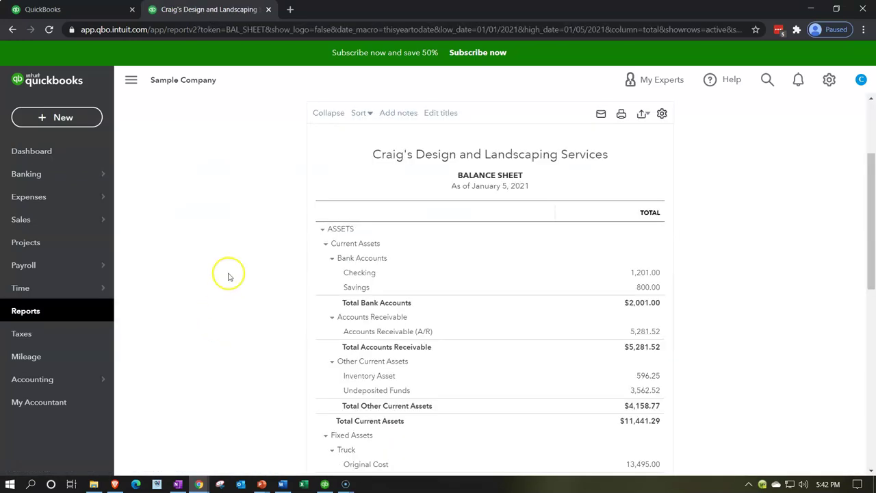
- Duplicate the Balance Sheet tab and open the Profit and Loss report in the new copy
left_click(236, 9)
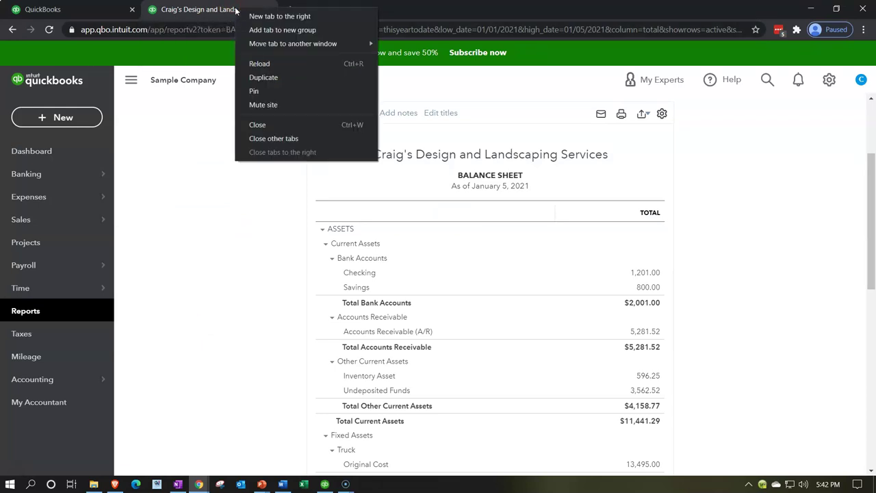
left_click(262, 77)
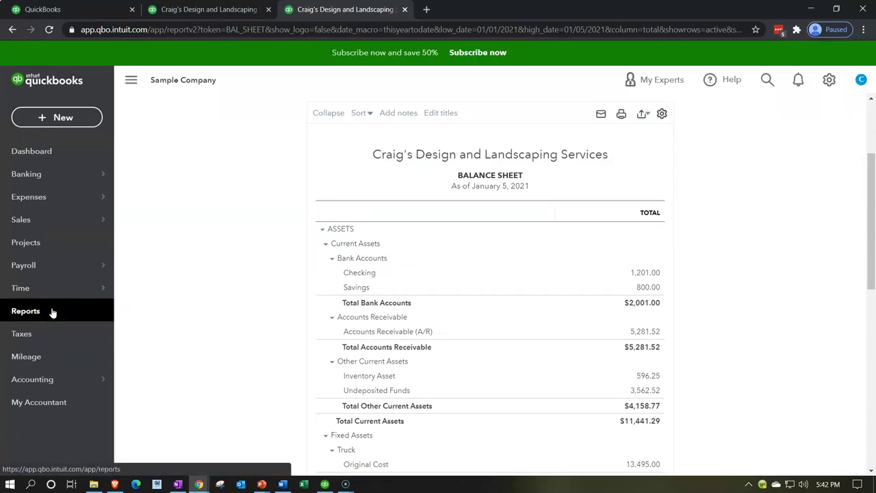
left_click(41, 314)
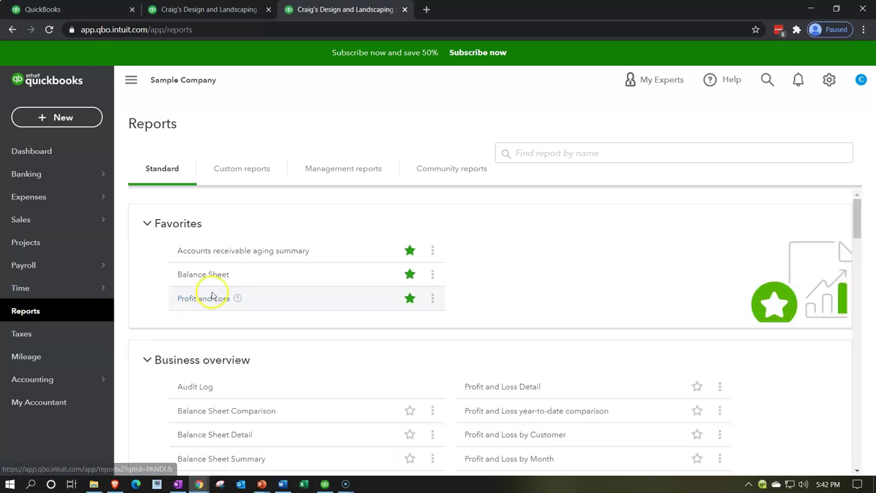
left_click(204, 299)
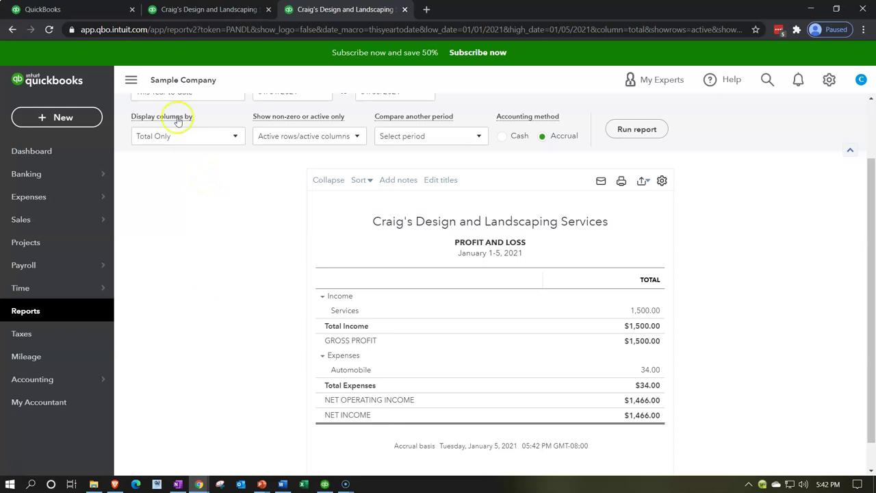
- Return to the Balance Sheet, collapse the navigation sidebar, and open the transaction details behind the Undeposited Funds balance
left_click(188, 14)
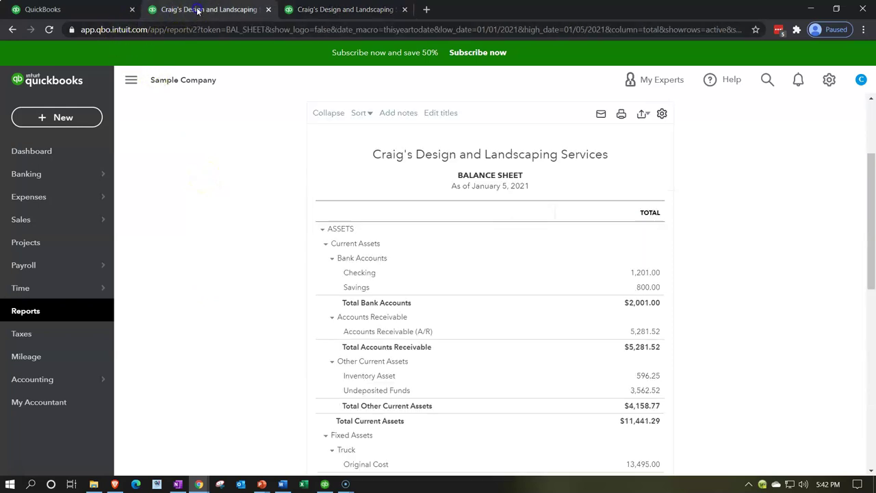
left_click(137, 85)
scroll(172, 229, "down", 3)
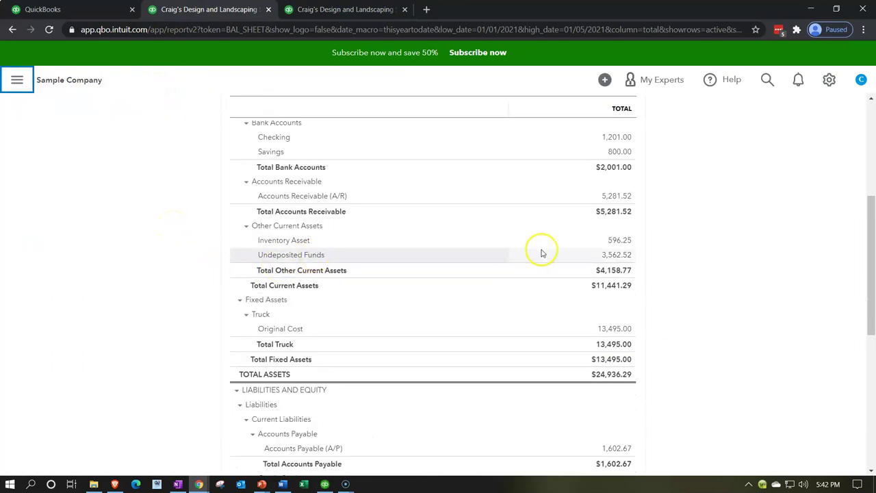
left_click(613, 255)
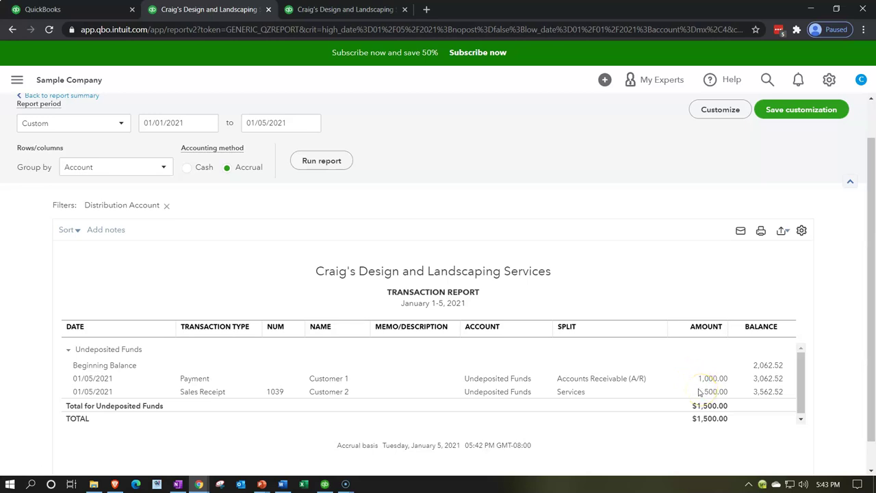
- Go back from the transaction report to the Balance Sheet to review the current assets, and return to the dashboard tab
scroll(79, 328, "up", 1)
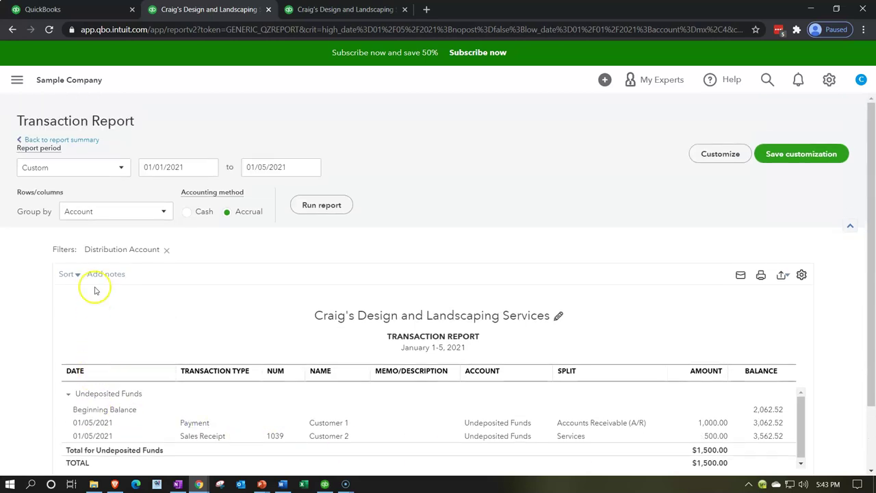
left_click(68, 140)
scroll(189, 226, "down", 5)
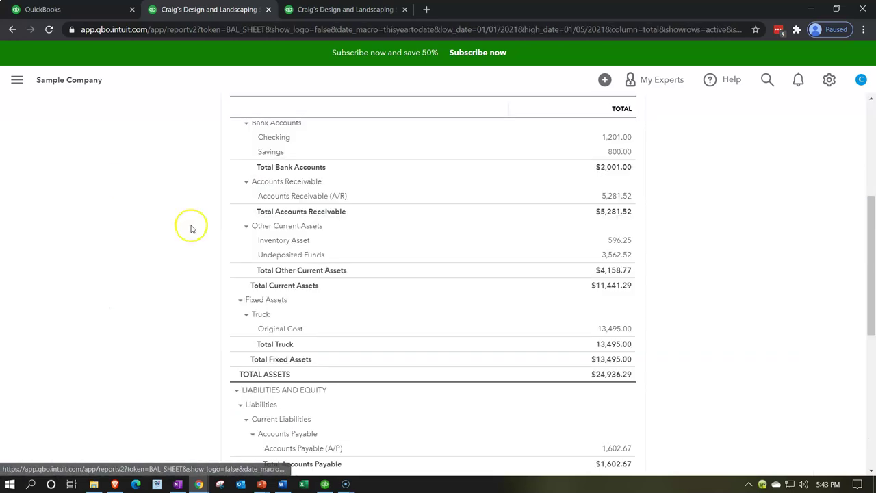
scroll(228, 280, "up", 2)
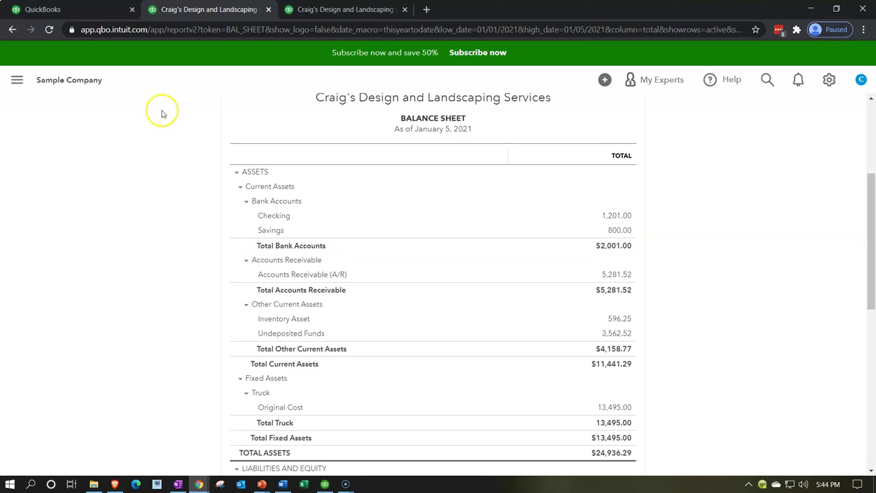
left_click(77, 13)
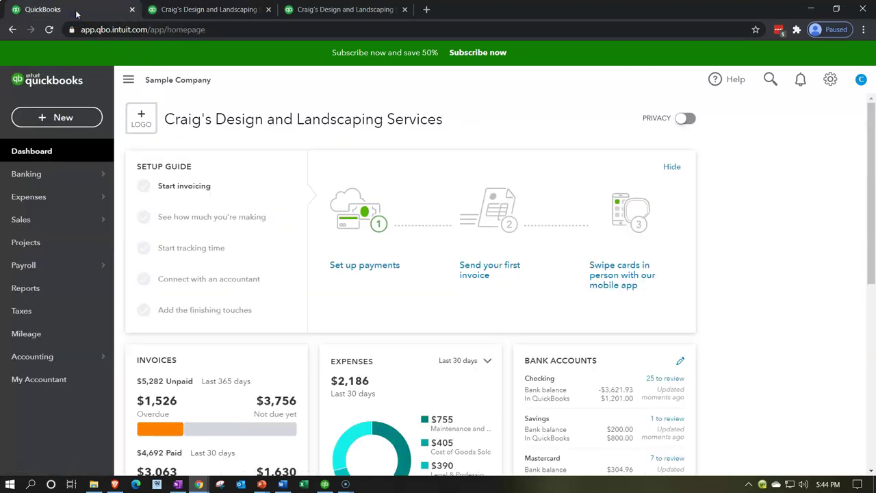
- Start a bank deposit into the Checking account and include the Customer 1 payment and the Customer 2 sales receipt
left_click(71, 120)
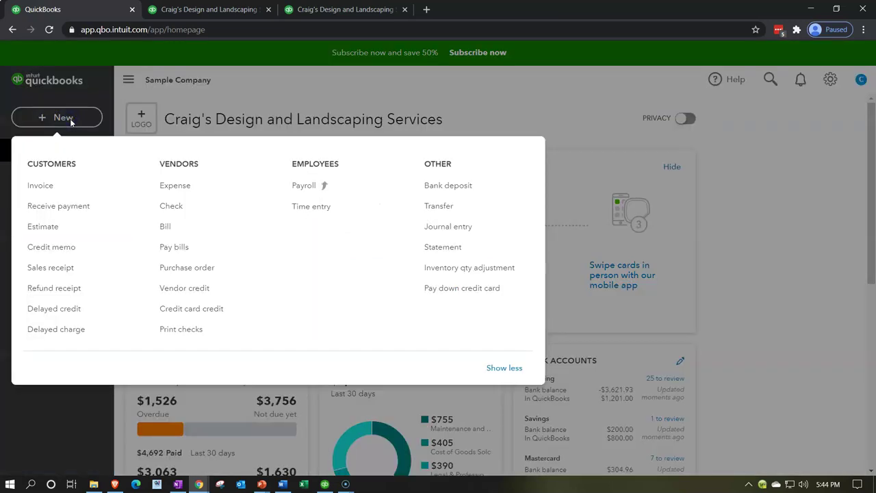
left_click(433, 191)
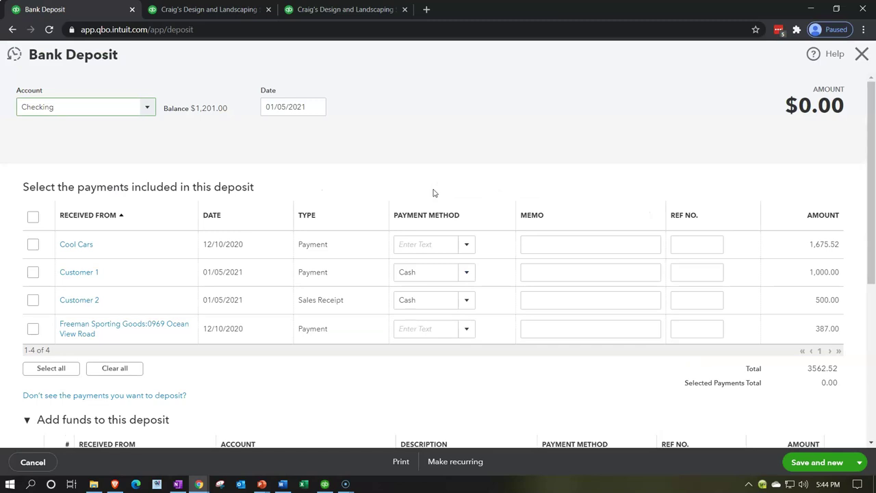
left_click(147, 108)
left_click(147, 109)
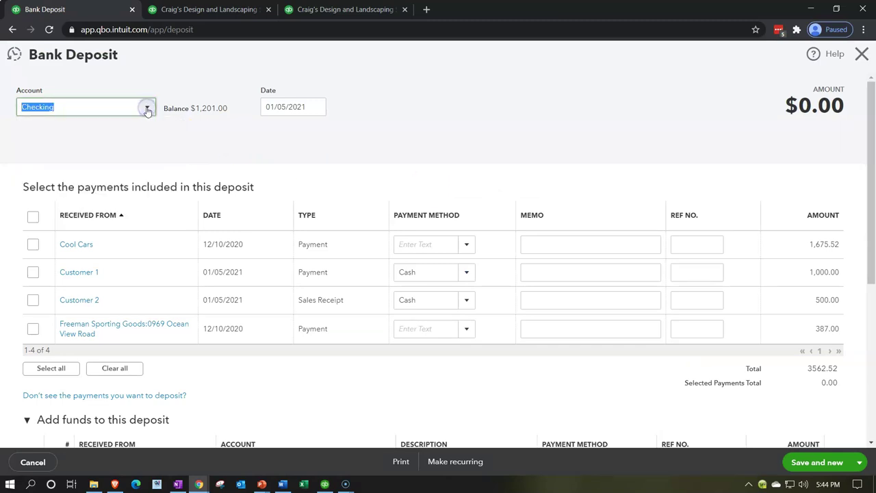
left_click(296, 125)
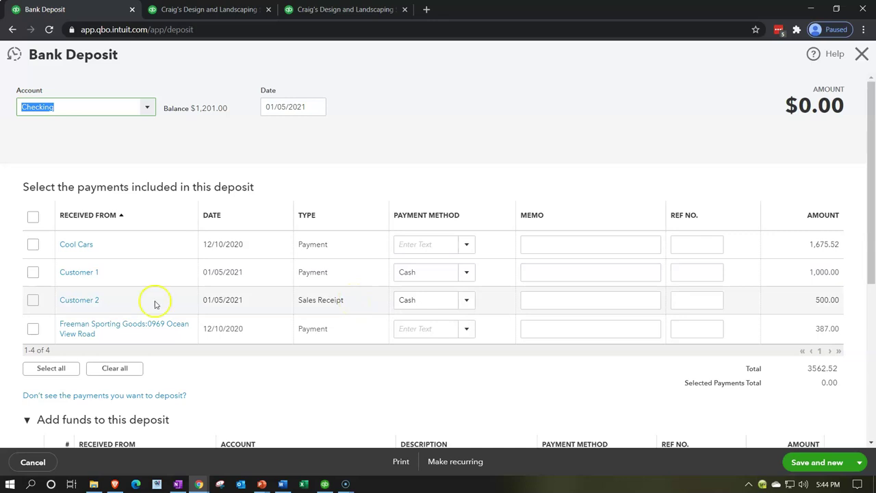
left_click(33, 272)
left_click(33, 298)
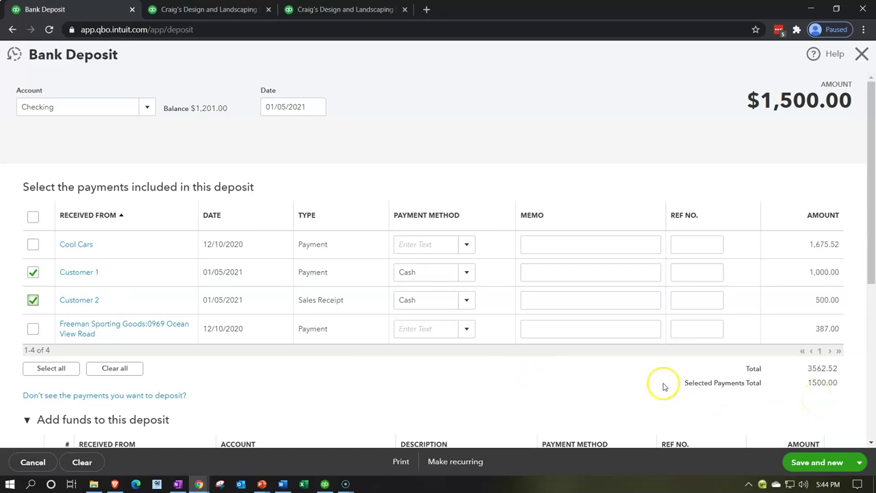
- Review the deposit's selected payments and additional funds section, then save and close the deposit
scroll(503, 384, "down", 2)
scroll(503, 385, "down", 2)
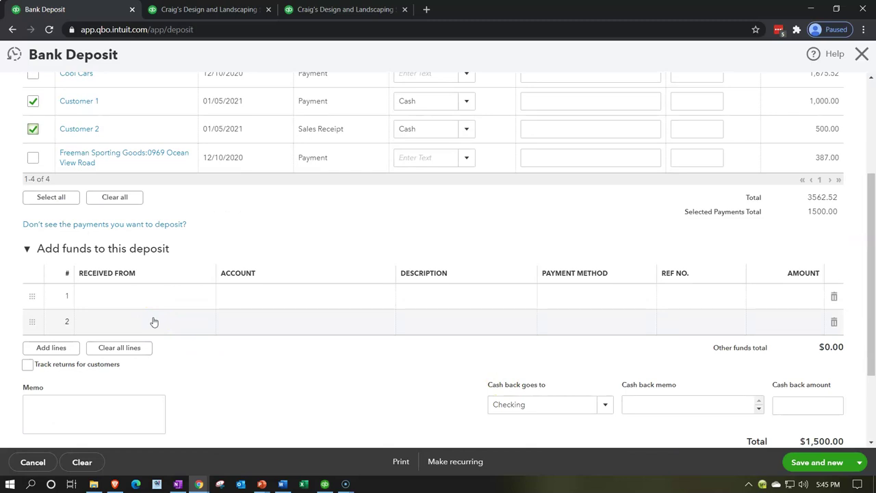
scroll(154, 322, "up", 4)
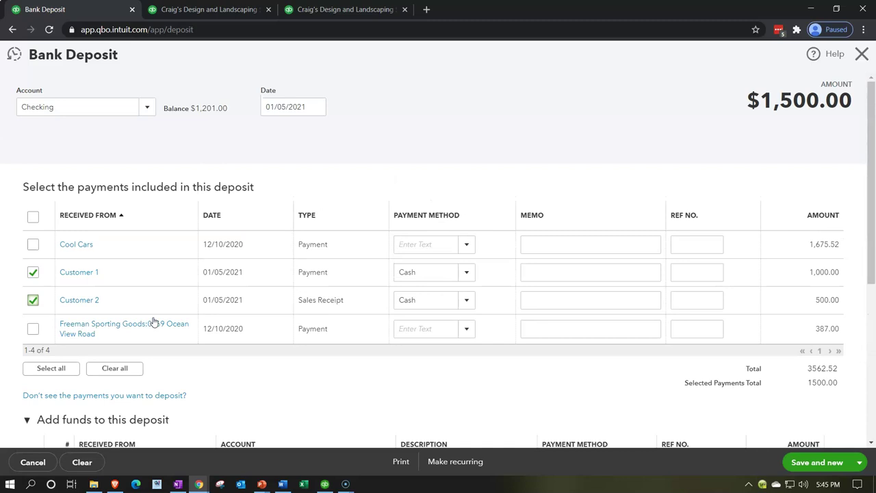
scroll(154, 322, "down", 4)
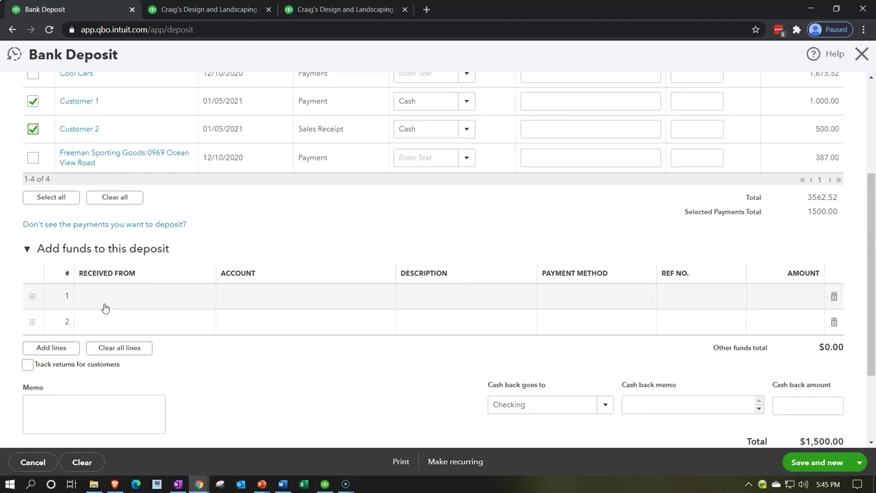
scroll(132, 338, "up", 3)
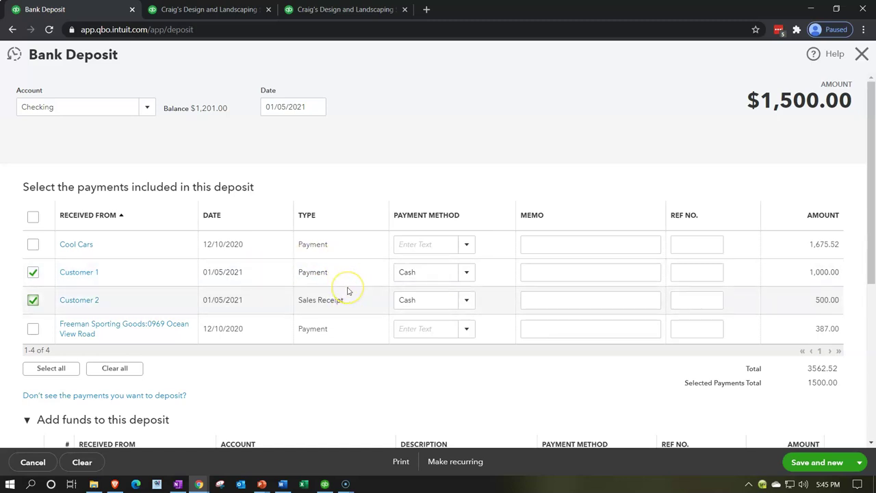
left_click(608, 397)
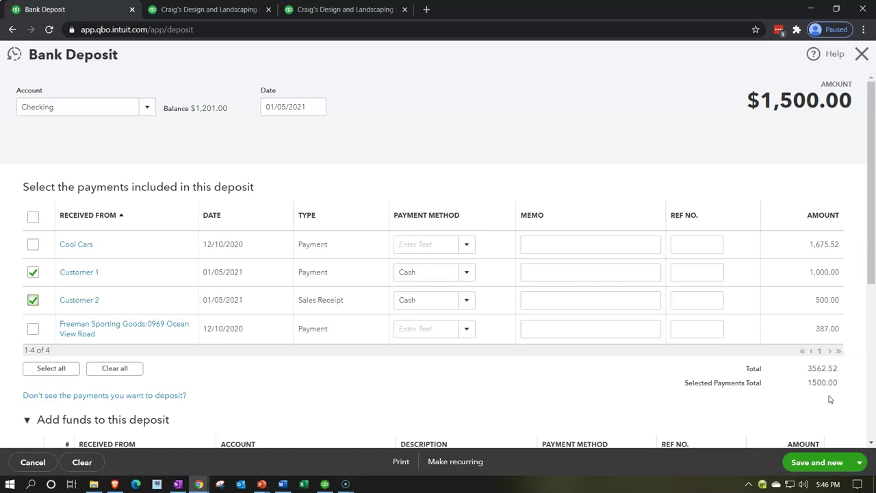
left_click(857, 462)
left_click(830, 443)
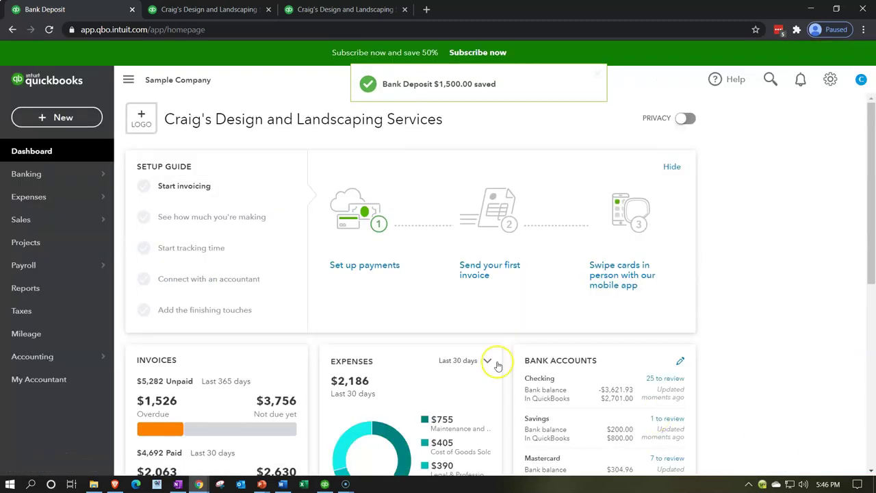
- Switch to the Balance Sheet and rerun the report to review the Checking and Undeposited Funds balances
left_click(207, 11)
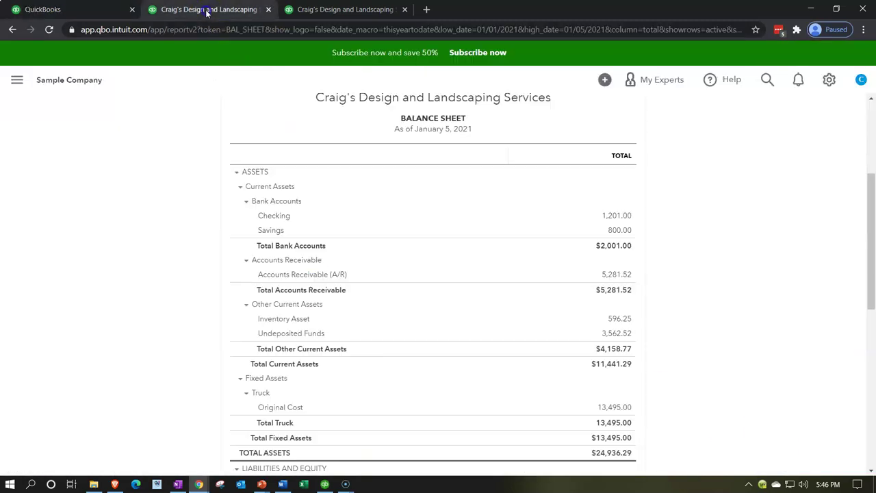
scroll(212, 157, "up", 2)
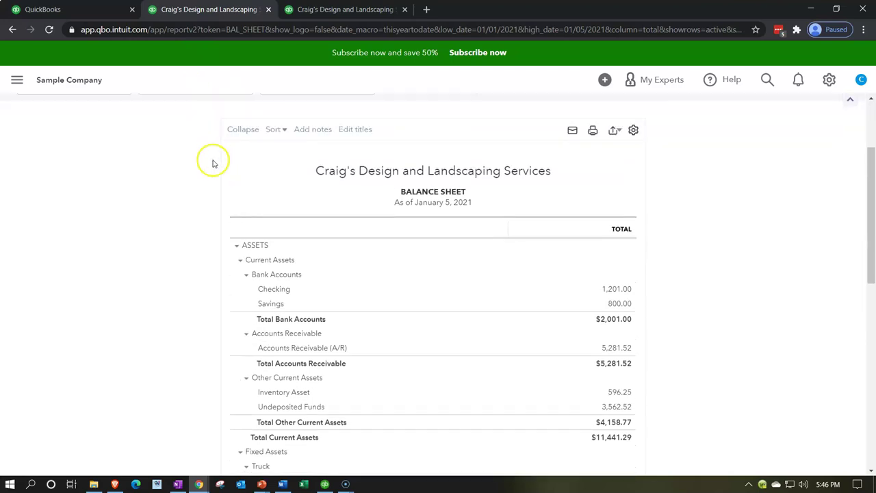
scroll(212, 163, "up", 2)
left_click(518, 176)
scroll(127, 293, "down", 2)
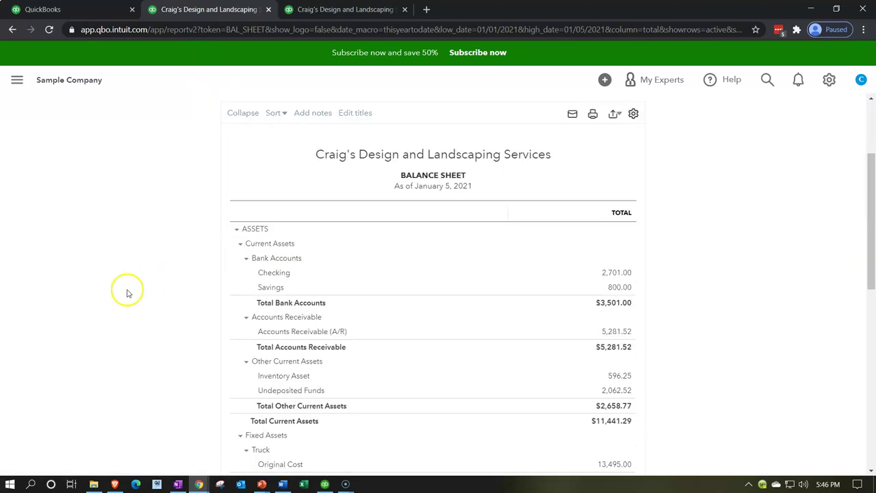
- Drill into the Checking balance, inspect the 01/05/2021 deposit behind it, and return to the Balance Sheet
left_click(628, 273)
scroll(117, 271, "down", 1)
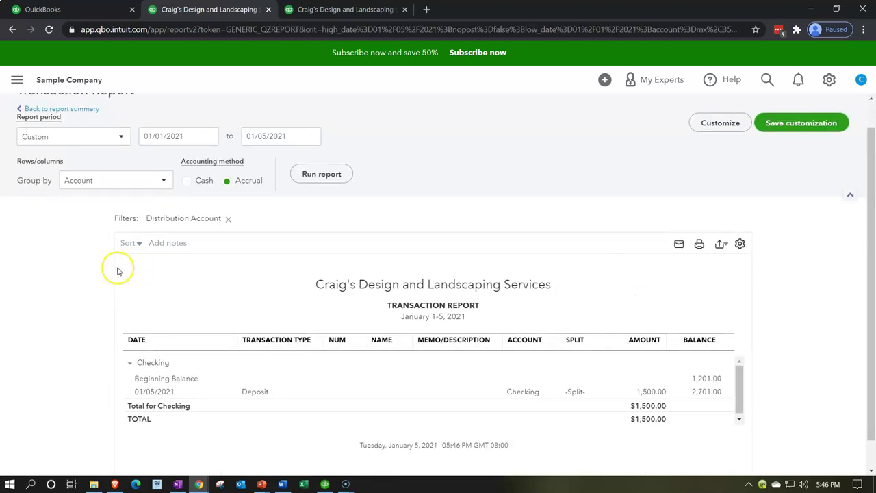
scroll(117, 271, "down", 1)
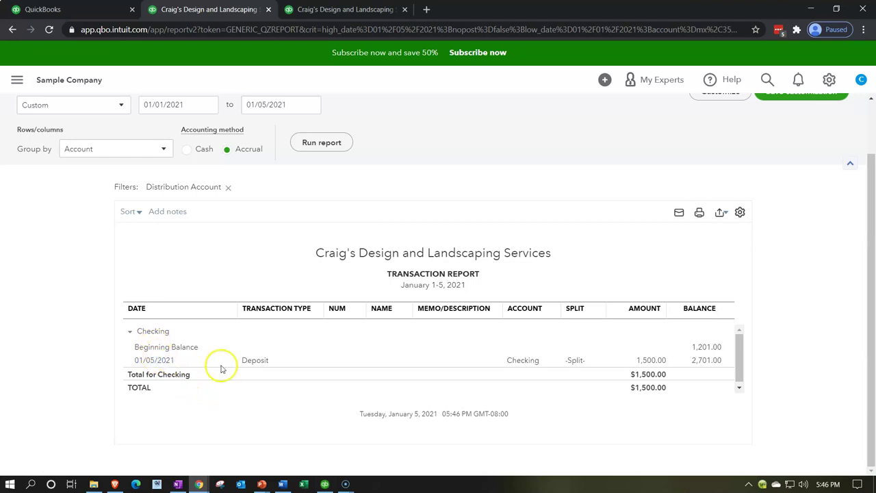
left_click(649, 360)
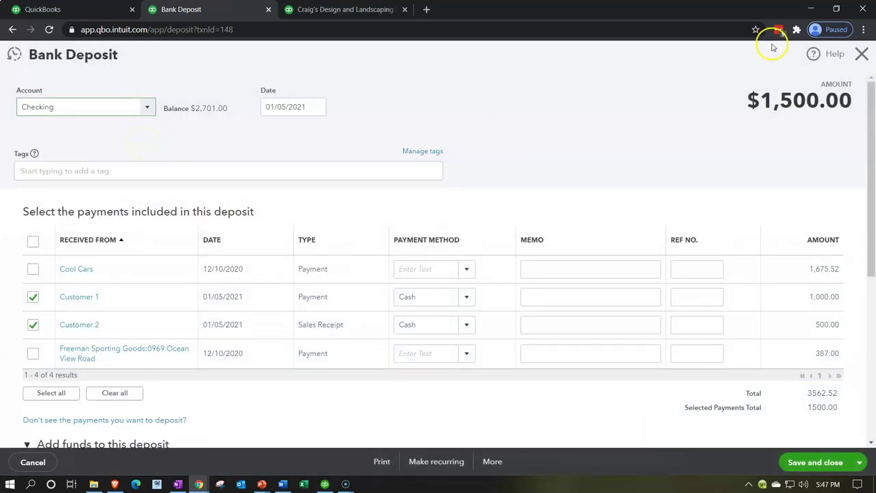
left_click(862, 53)
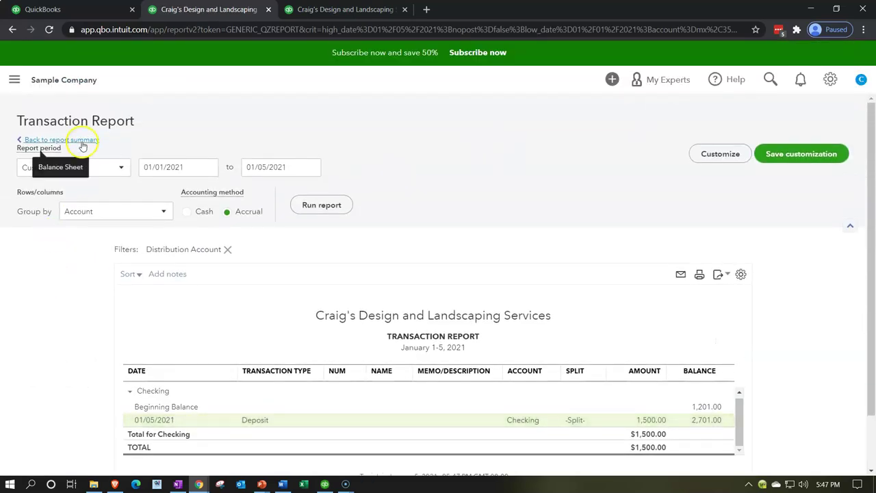
left_click(82, 140)
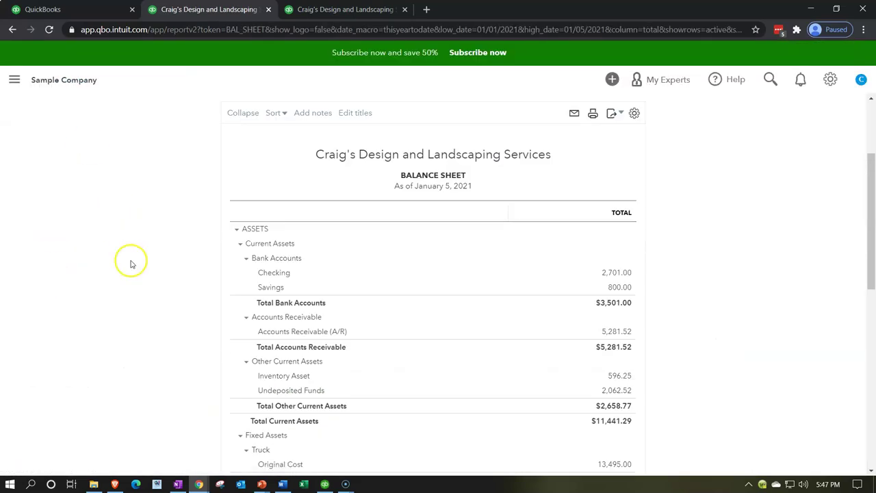
- Drill into the Undeposited Funds balance, inspect the deposit behind the -1,000.00 line, and return to the Balance Sheet
scroll(171, 308, "down", 1)
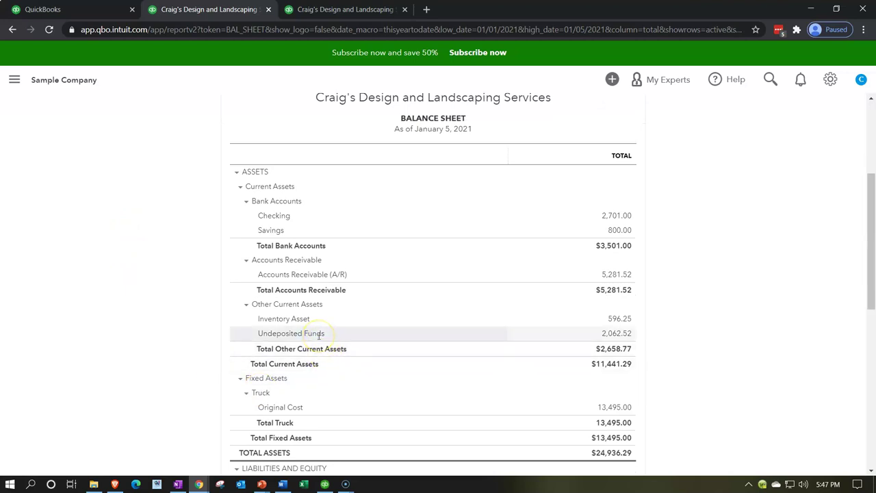
left_click(616, 334)
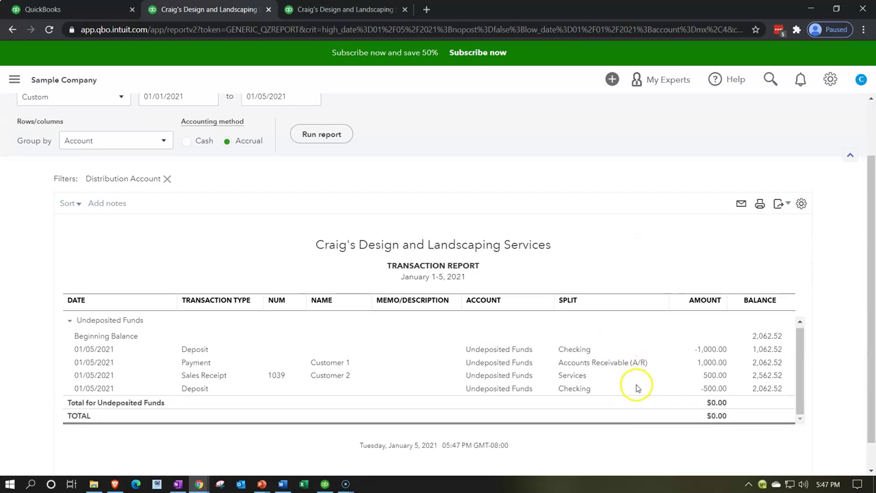
left_click(669, 407)
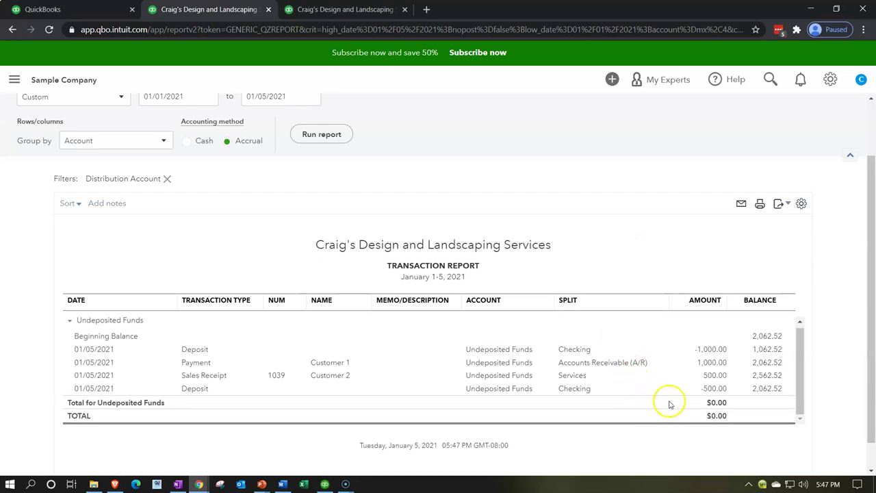
left_click(712, 361)
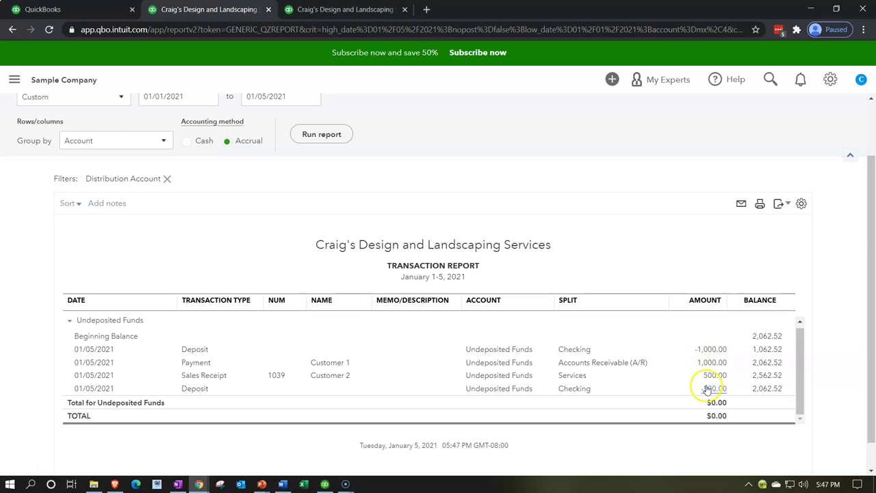
left_click(705, 350)
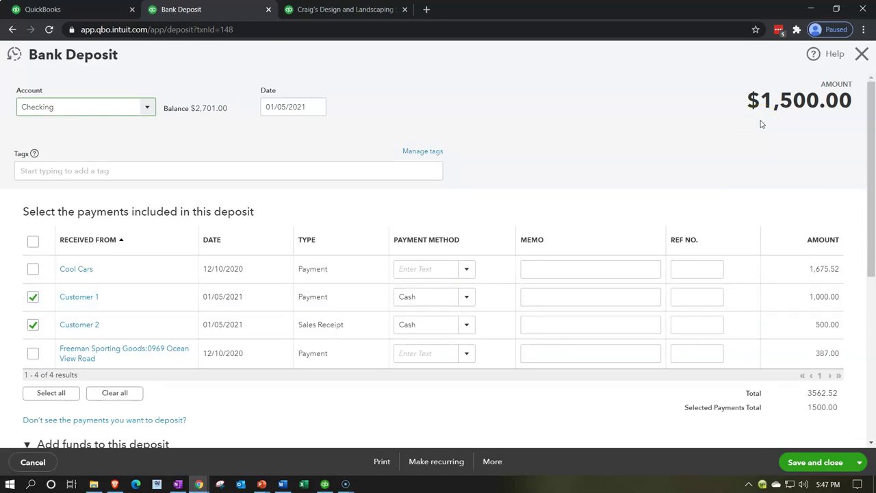
left_click(860, 56)
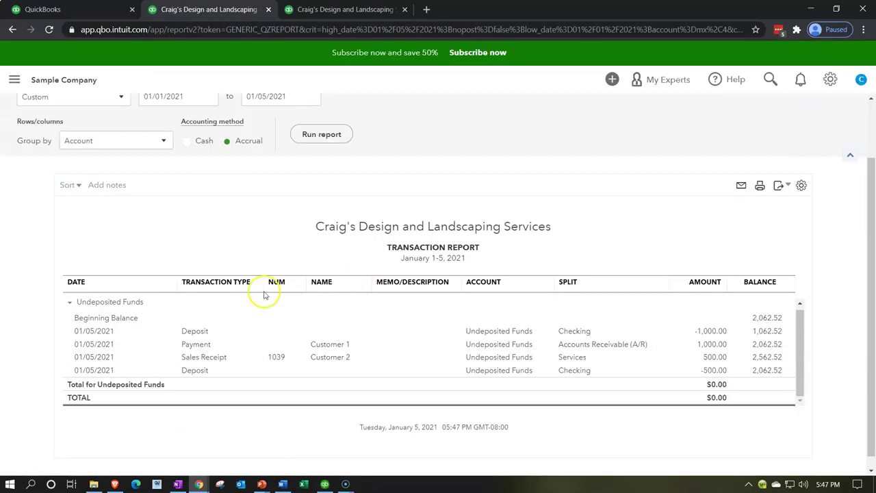
left_click(82, 139)
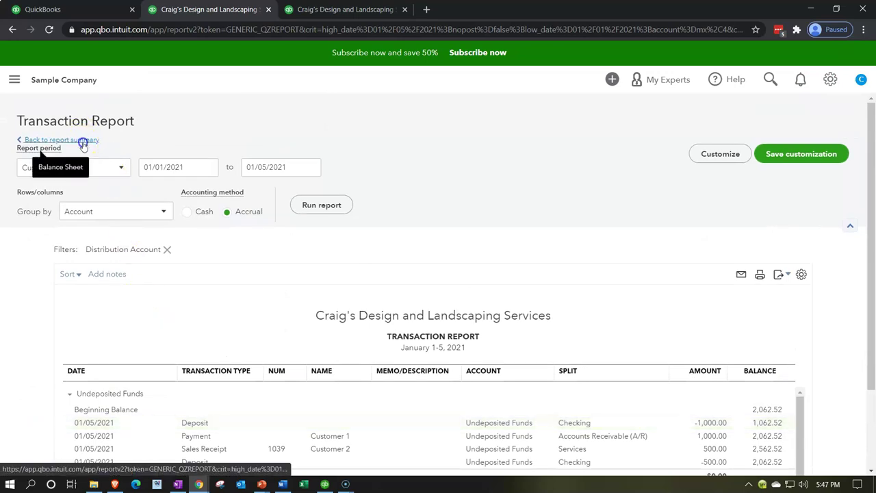
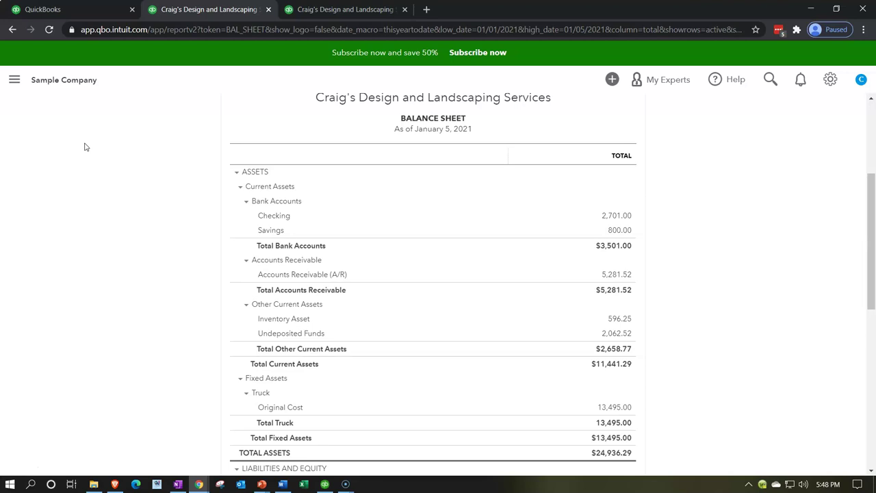
- Switch to QuickBooks Desktop to examine how sales receipts and received payments flow into Record Deposits, and return to the online dashboard
left_click(78, 10)
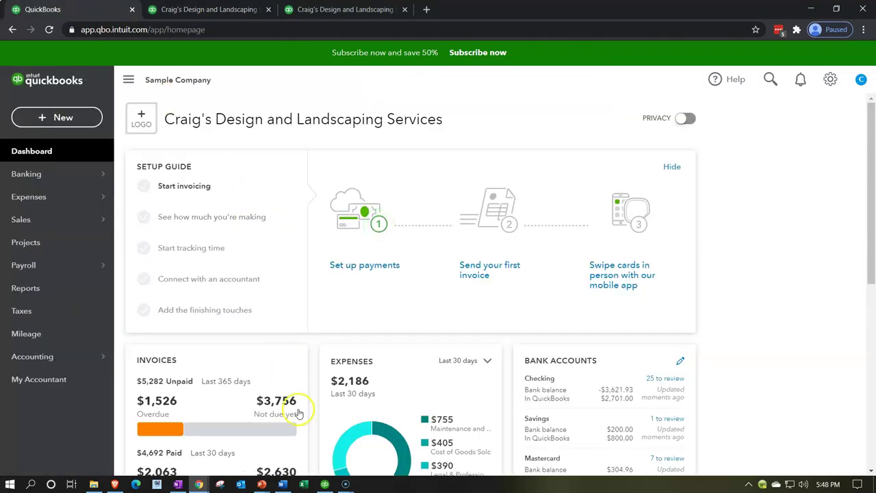
left_click(325, 484)
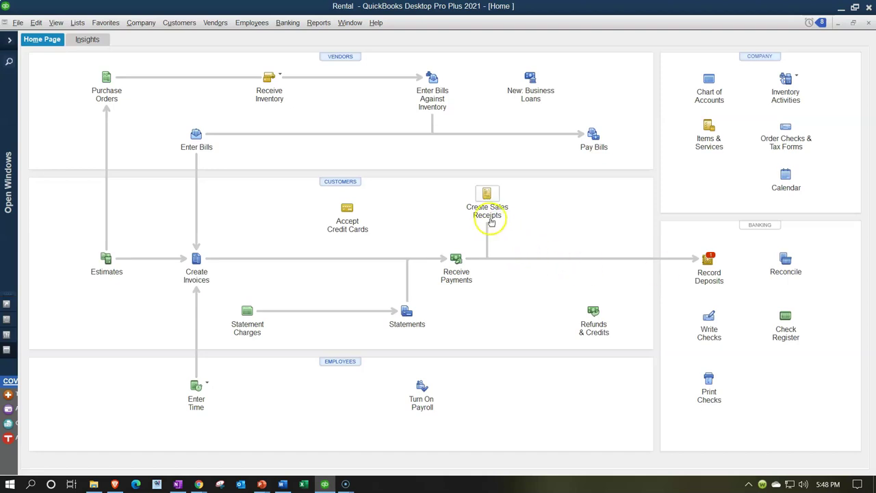
left_click(692, 272)
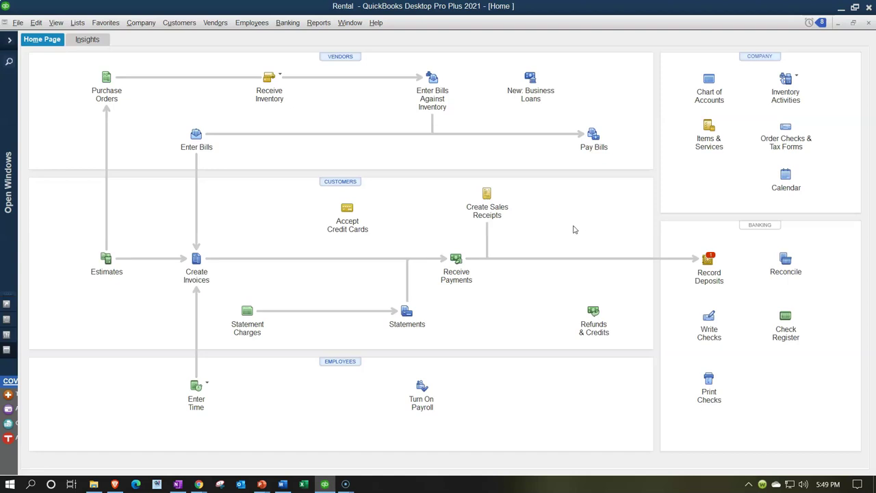
left_click(691, 275)
left_click(325, 484)
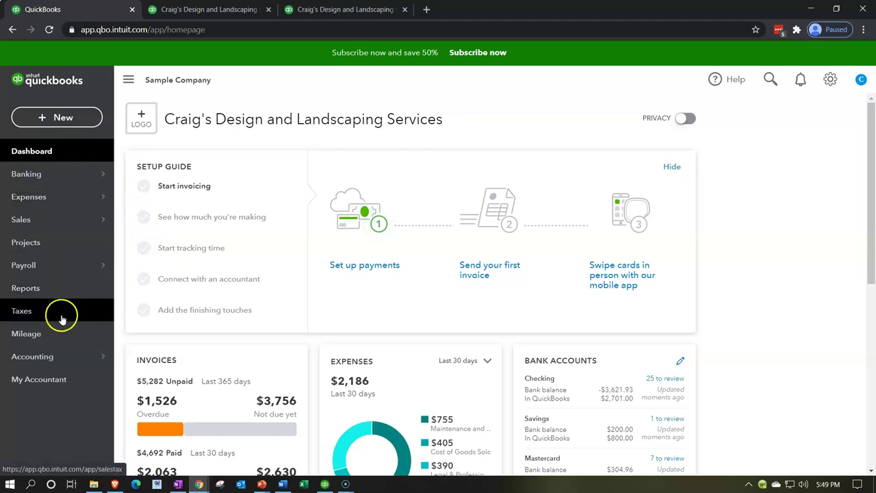
- Open the Chart of Accounts and view the Checking account's bank register
left_click(65, 357)
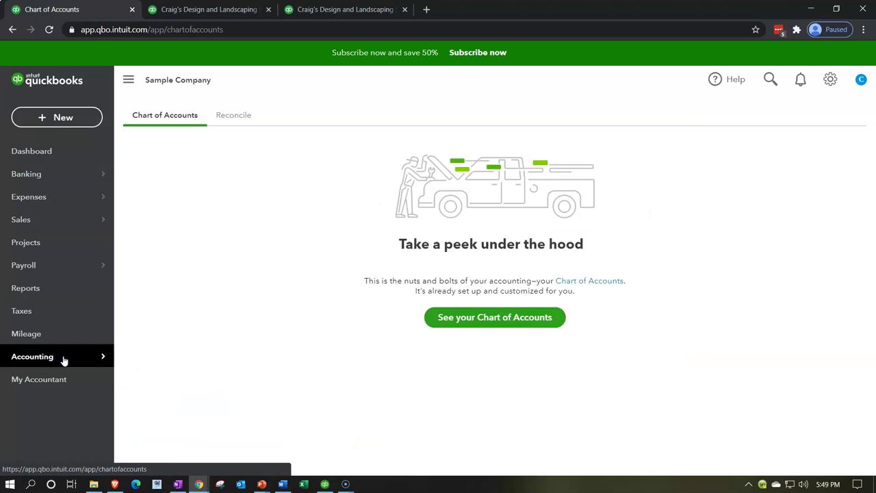
left_click(479, 322)
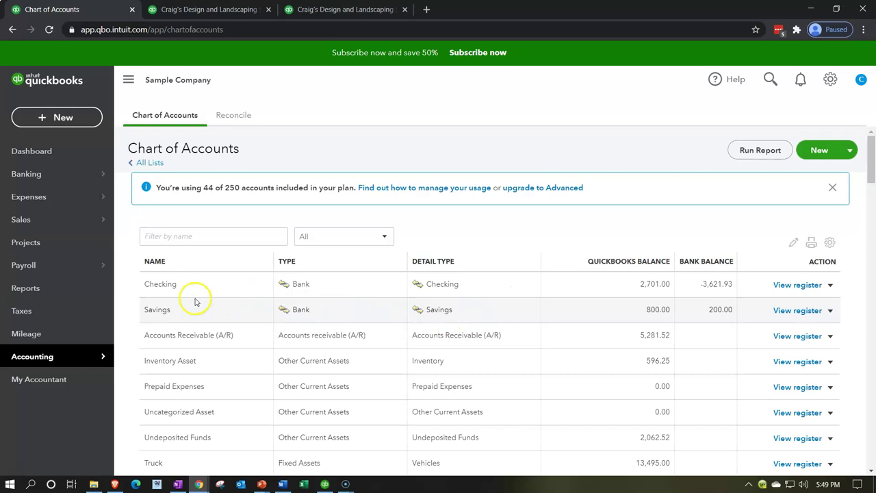
left_click(793, 291)
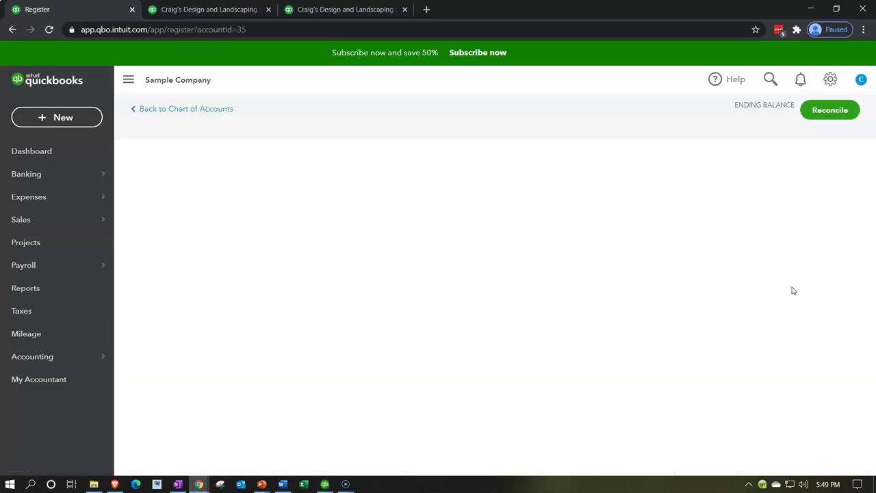
left_click(268, 215)
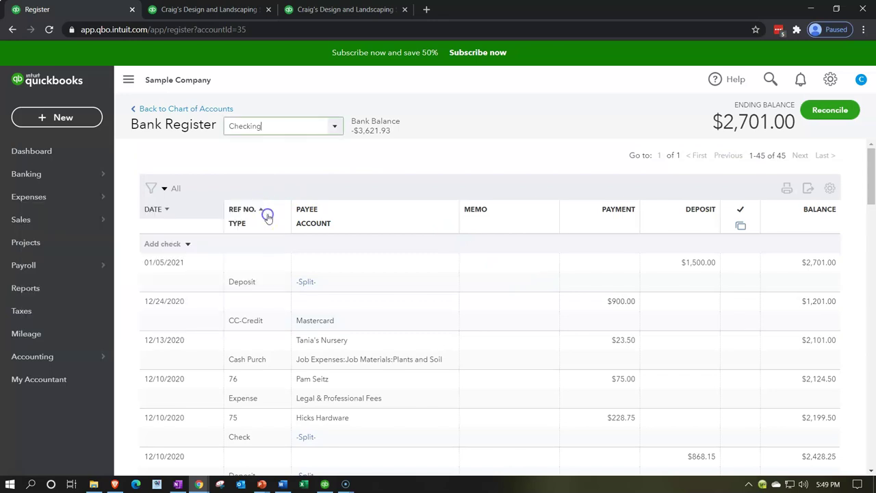
- Start a new deposit entry in the Checking register and add Owner as its payee, saved as a new customer
left_click(186, 245)
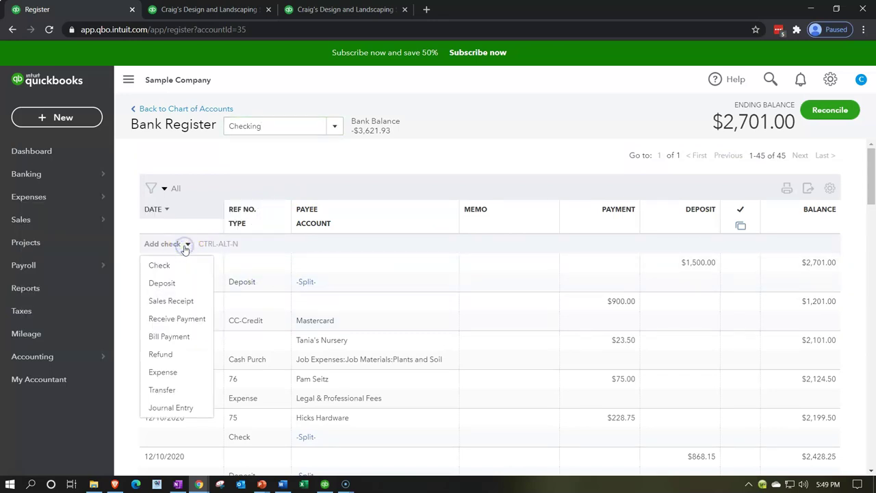
left_click(174, 281)
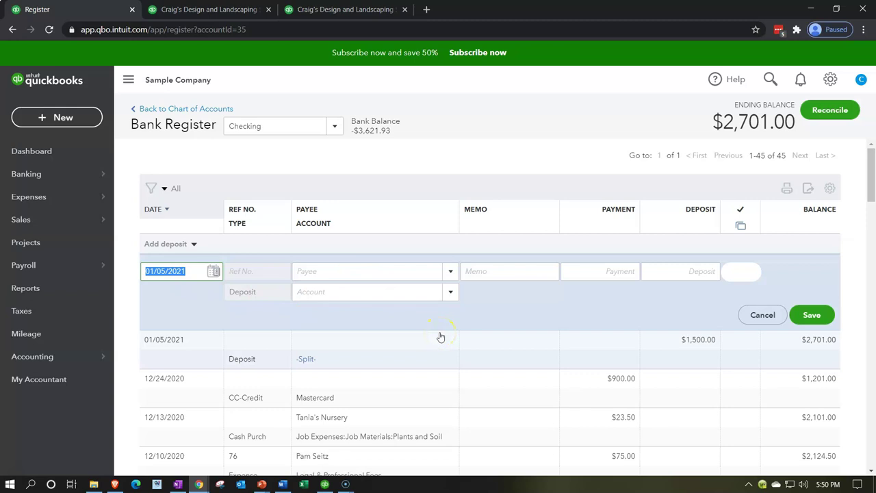
key("Tab")
type("Owner")
key("Return")
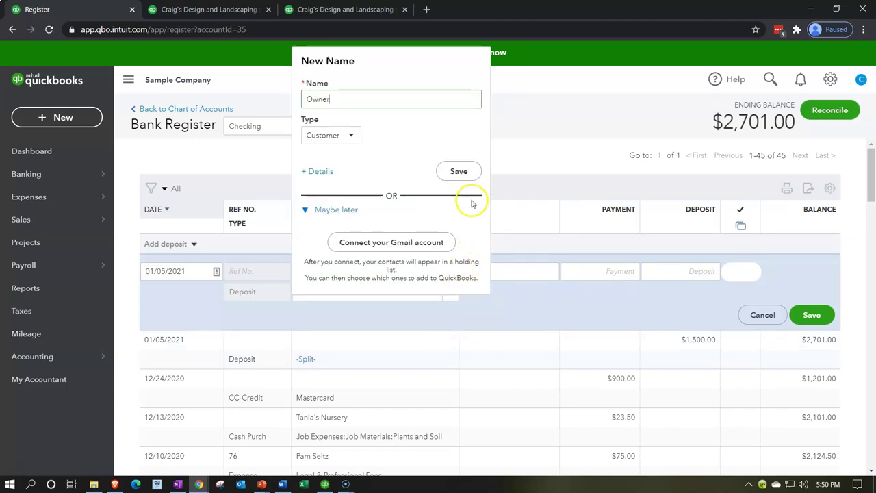
left_click(358, 135)
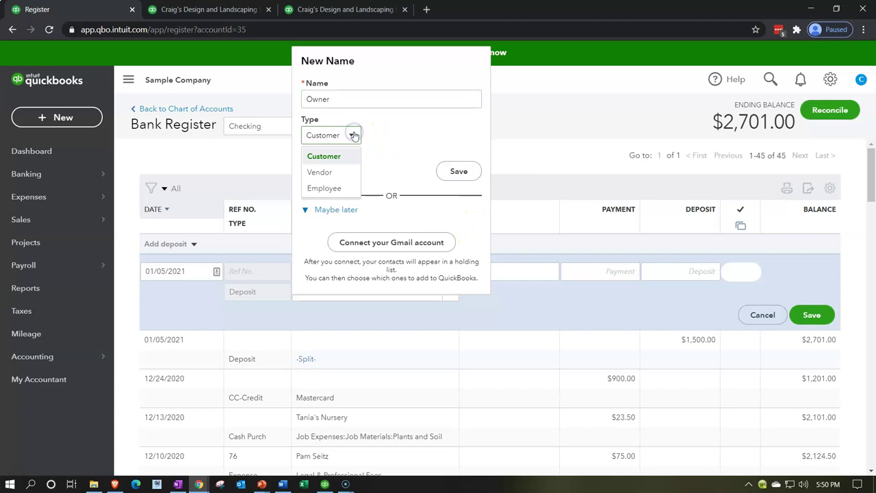
left_click(353, 135)
left_click(453, 172)
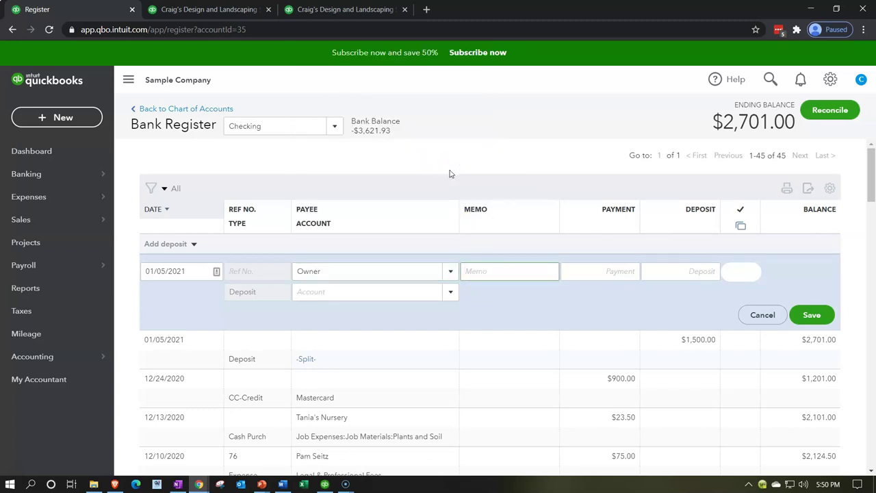
- Give the Owner deposit the memo Owner Deposit and a deposit amount of 2,000.00
type("Owner Deposit")
key("Tab")
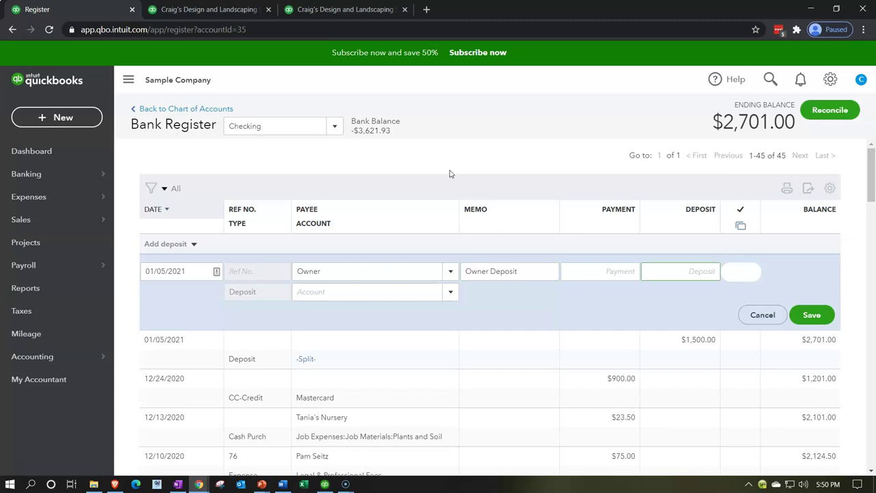
type("2000")
key("Tab")
- Create an Equity account named Owner Investment as the deposit's account and save the deposit
left_click(452, 292)
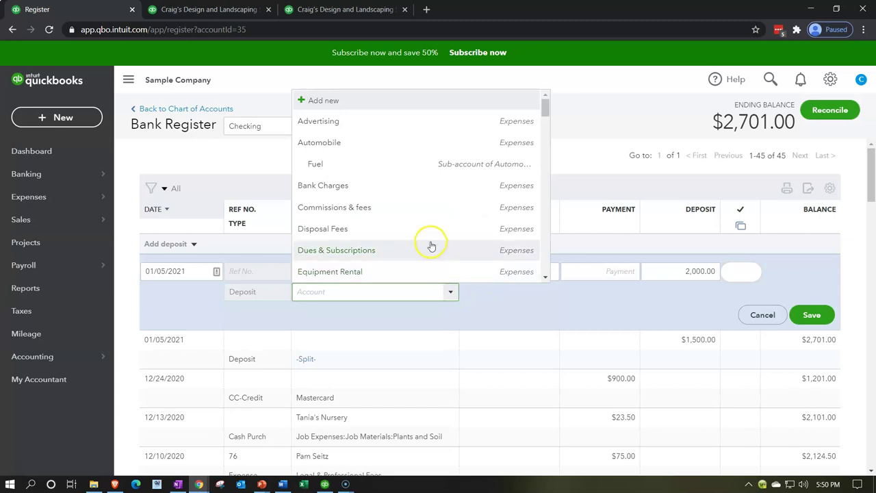
scroll(431, 245, "down", 3)
scroll(430, 245, "down", 8)
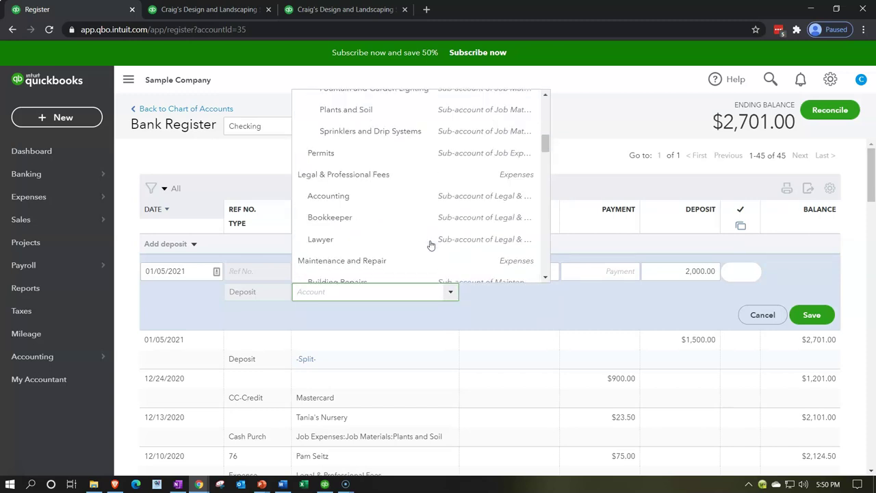
scroll(428, 233, "down", 10)
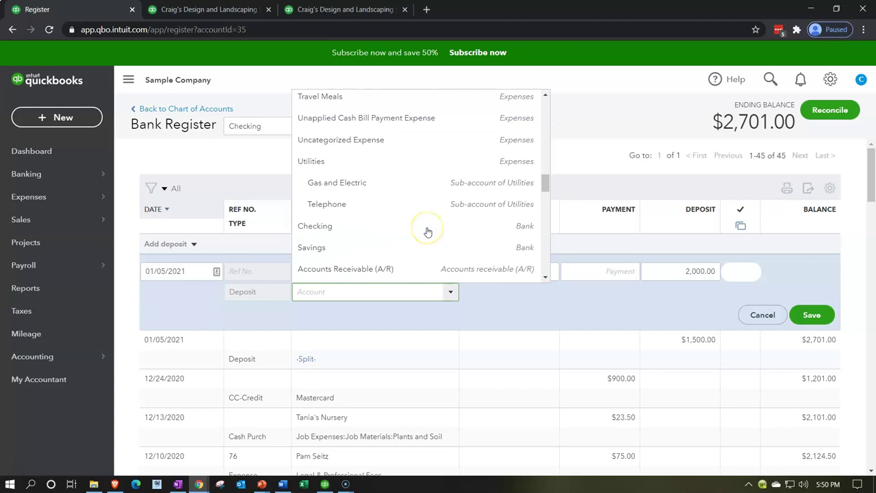
scroll(427, 232, "down", 1)
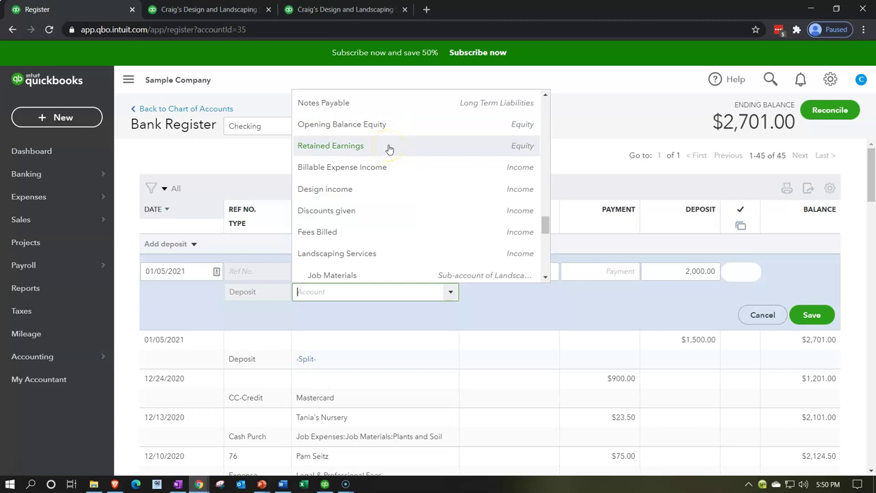
type("Owner Investment")
key("Return")
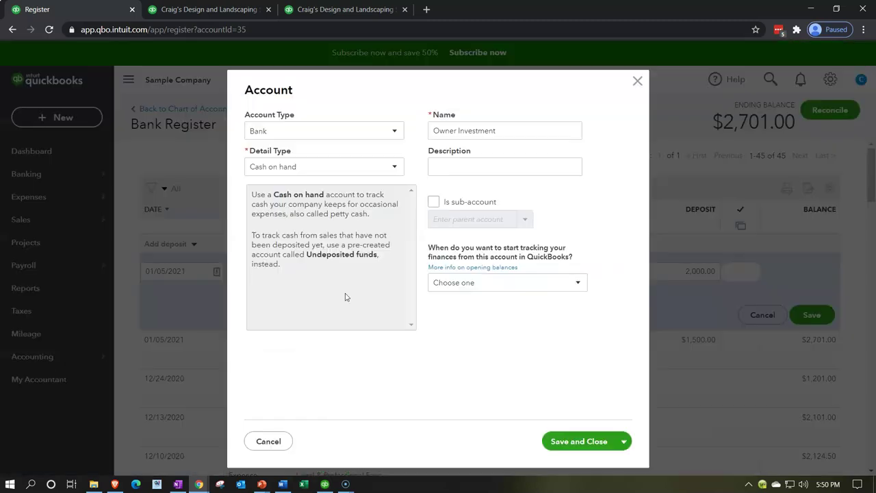
left_click(393, 134)
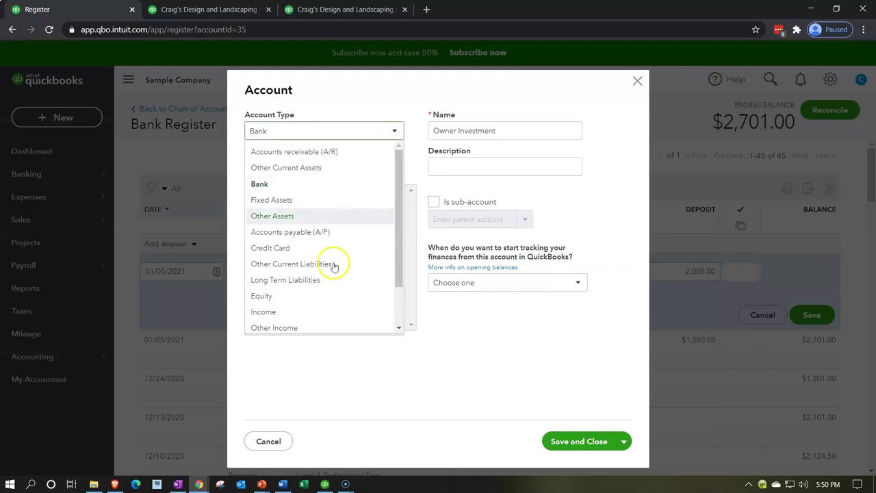
left_click(316, 295)
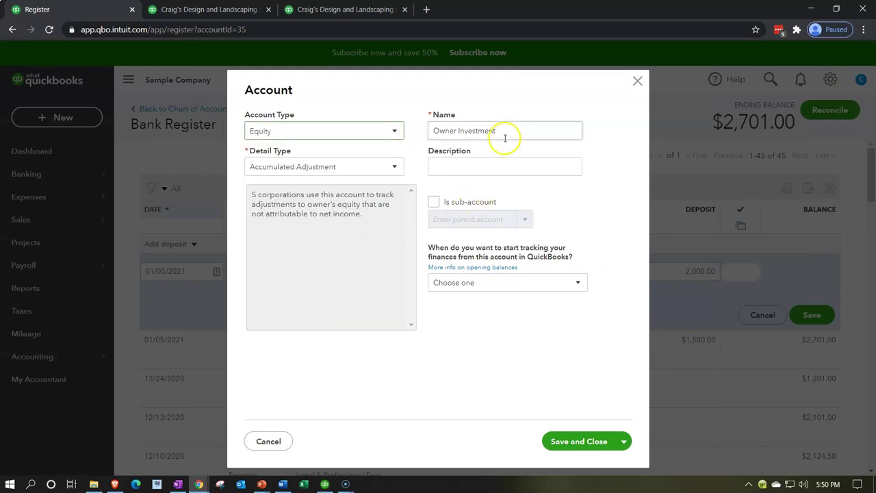
left_click(583, 441)
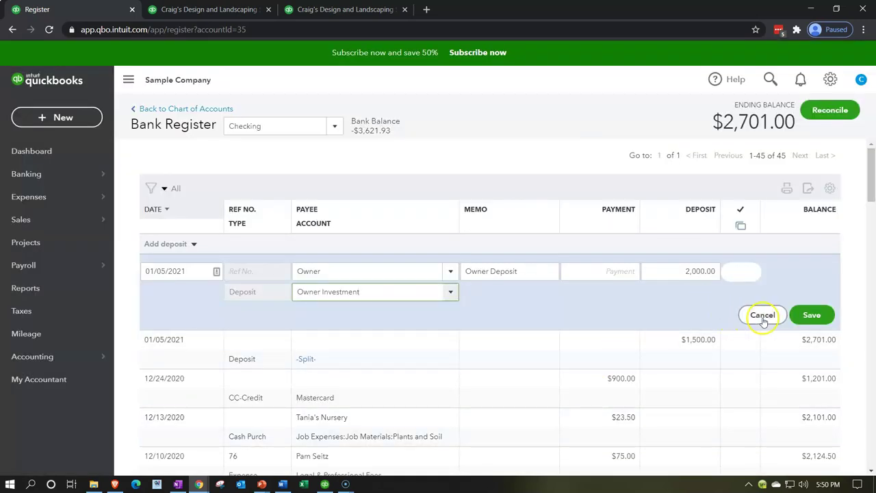
left_click(808, 319)
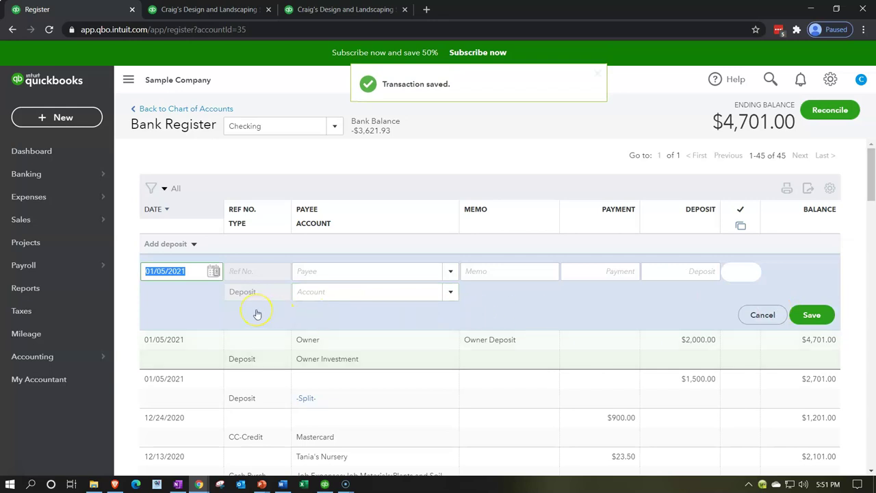
- Set the payee of the new 01/05/2021 deposit line to Bank, entered as a new name
key("Tab")
left_click(336, 270)
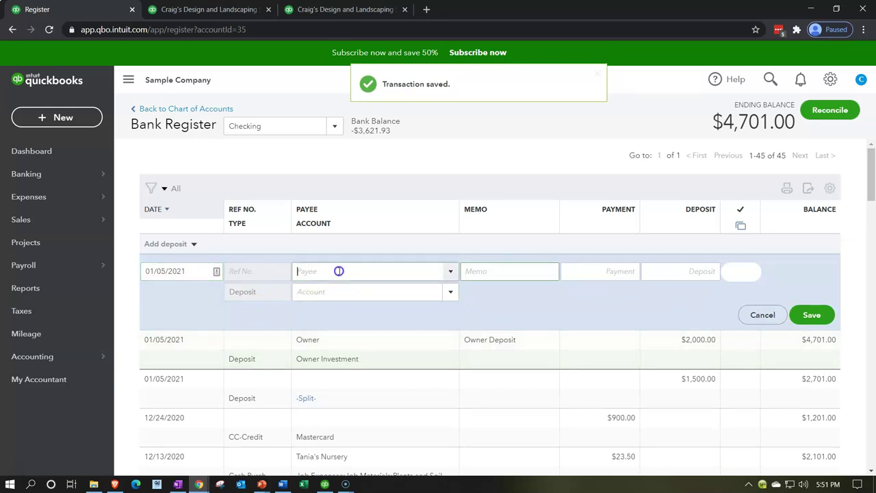
type("Bank")
key("Return")
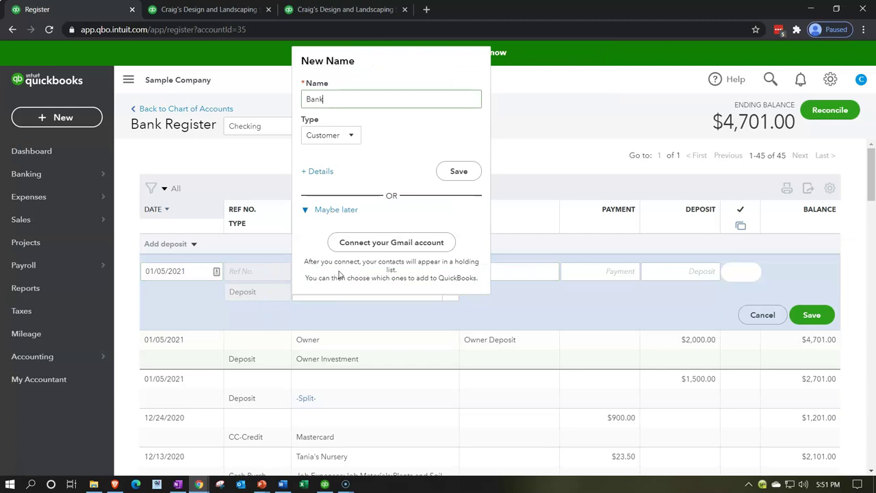
key("Escape")
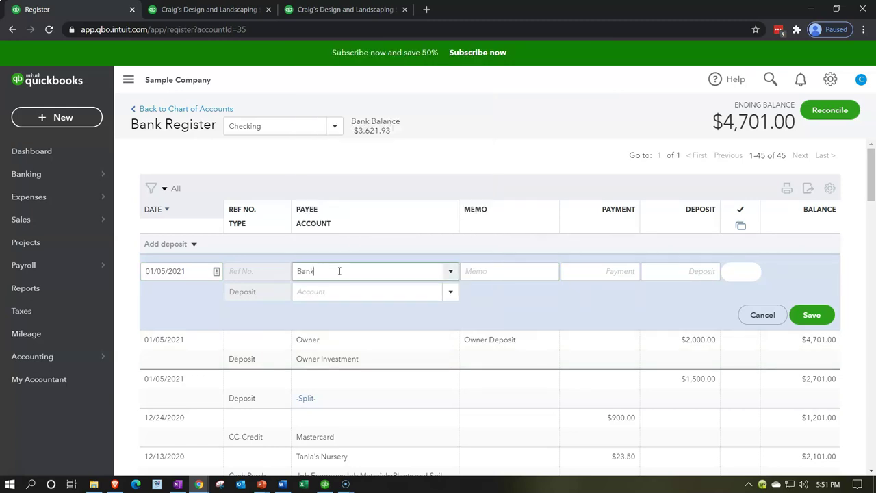
key("Tab")
key("Tab")
key("Tab")
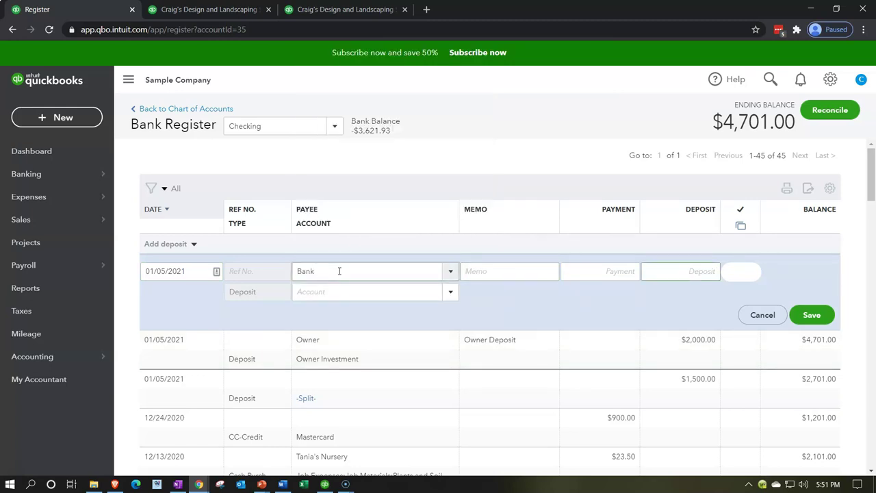
- Set the Bank deposit to 5,000.00, assign it to the Loan Payable account, and save it
mouse_move(390, 291)
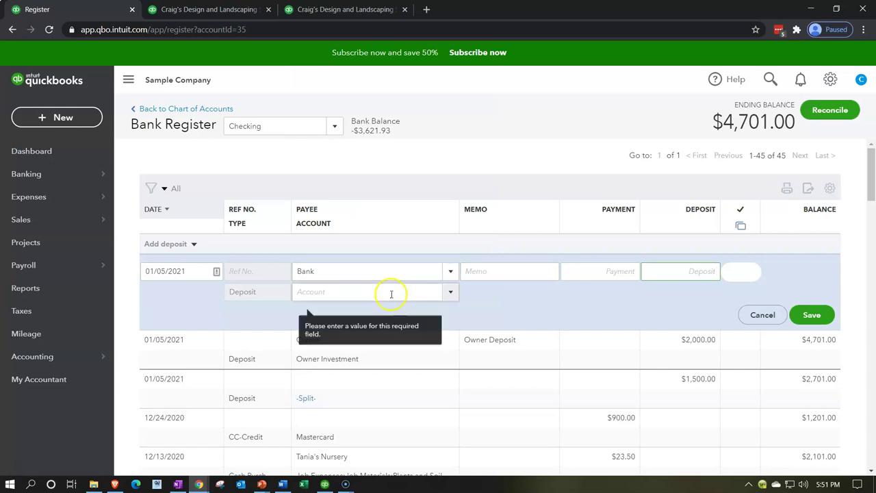
type("5000")
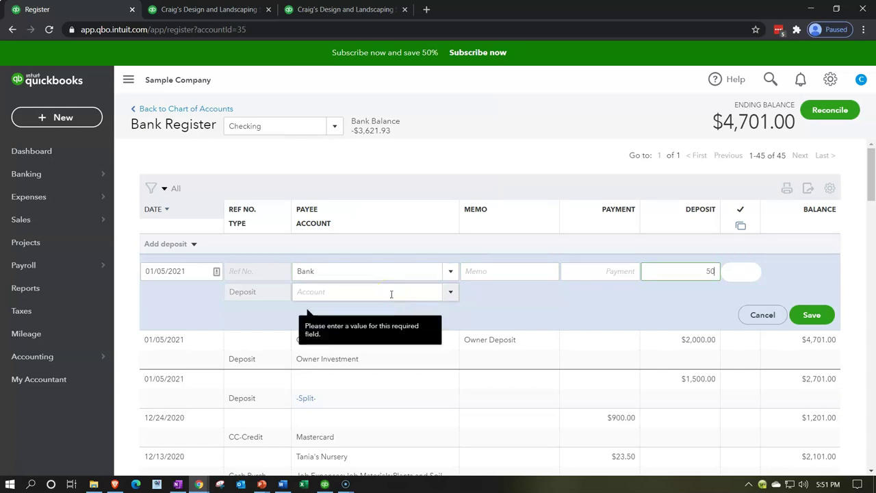
left_click(391, 294)
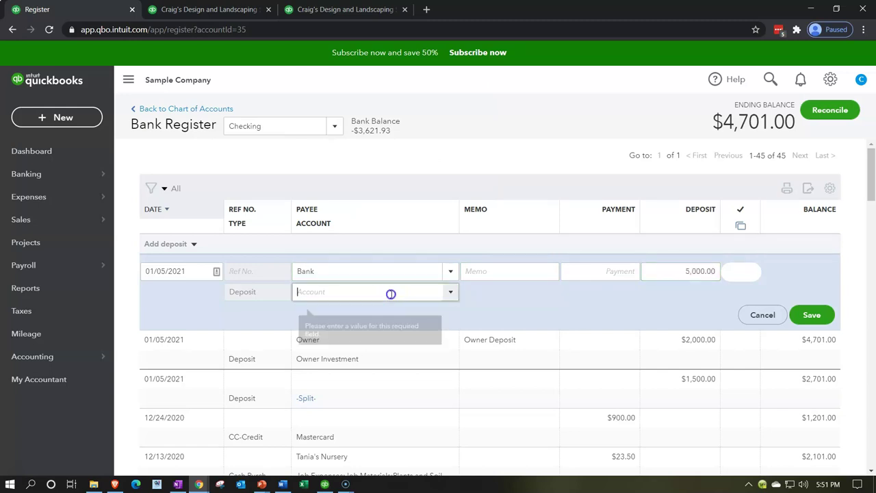
type("Loan Payable")
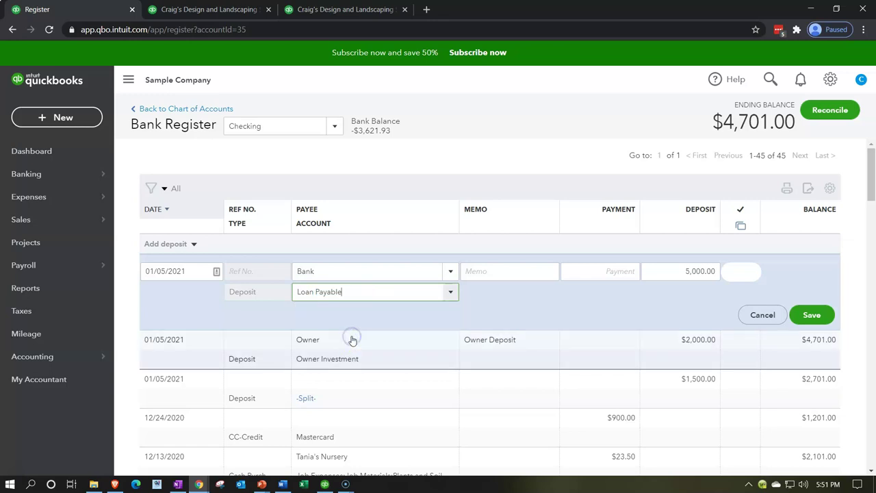
left_click(809, 313)
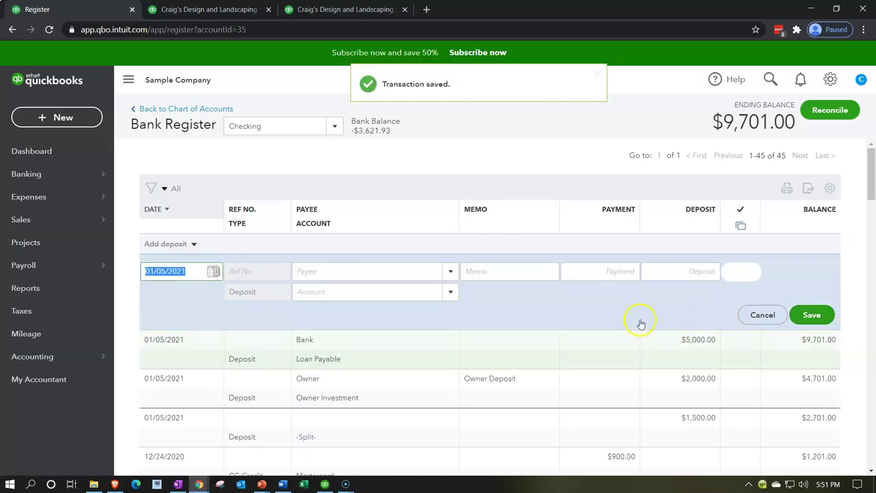
- Add YouTube as a new customer and use it as the payee of another deposit line
left_click(340, 271)
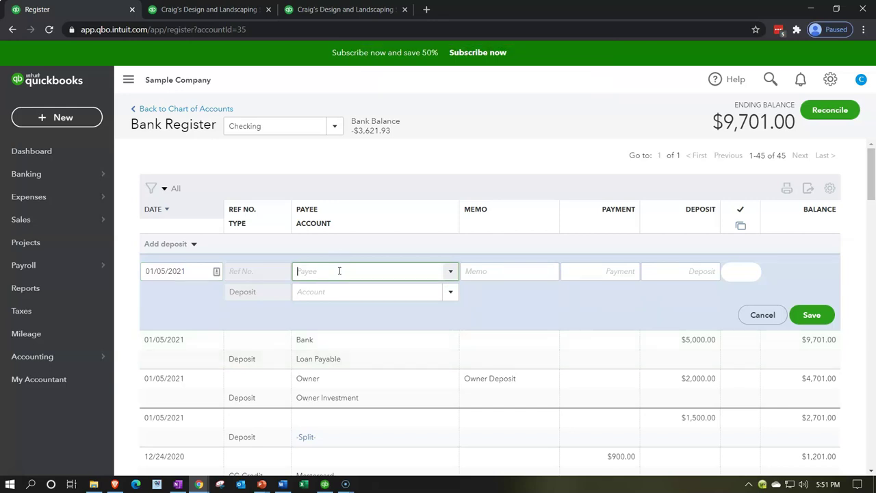
type("YouTube")
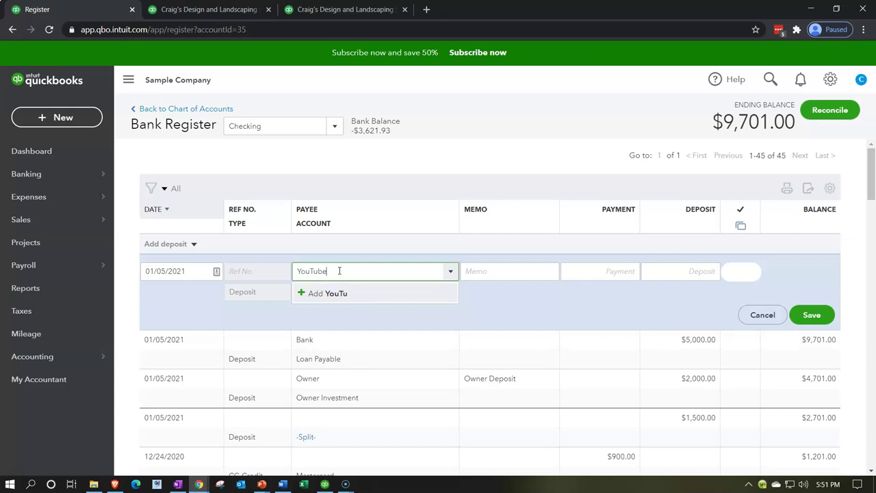
key("Tab")
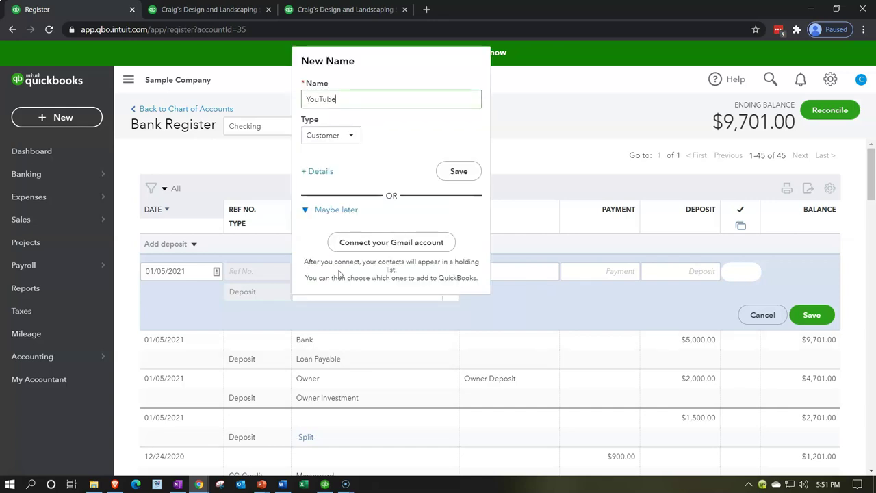
left_click(474, 176)
key("Tab")
key("Tab")
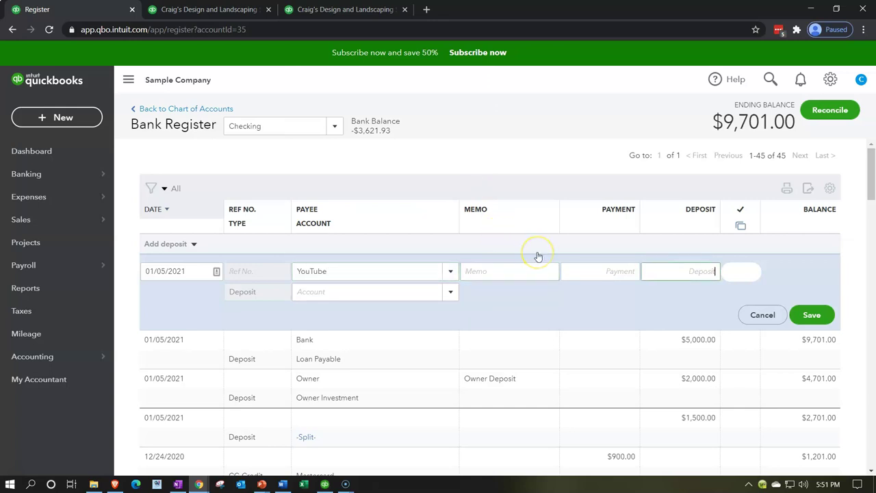
- Set the YouTube deposit amount to 3,000.00
type("5")
type("000")
key("BackSpace")
key("BackSpace")
key("BackSpace")
key("BackSpace")
type("3")
key("Tab")
key("Tab")
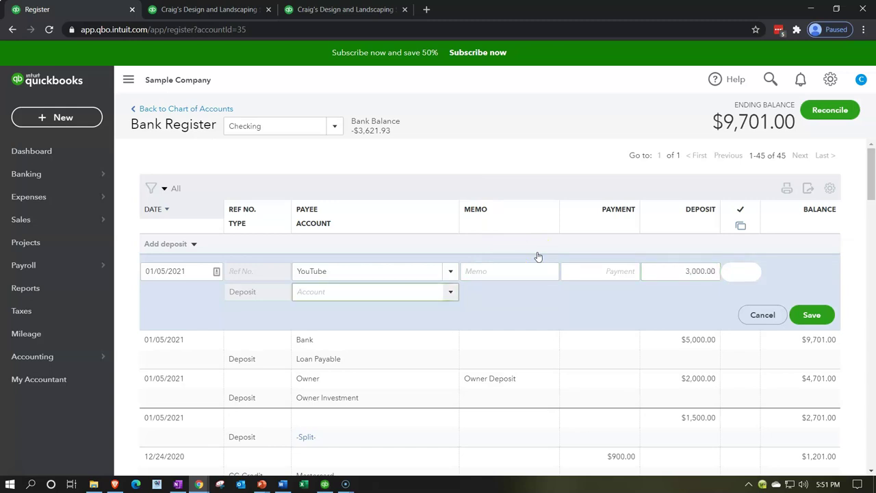
left_click(535, 263)
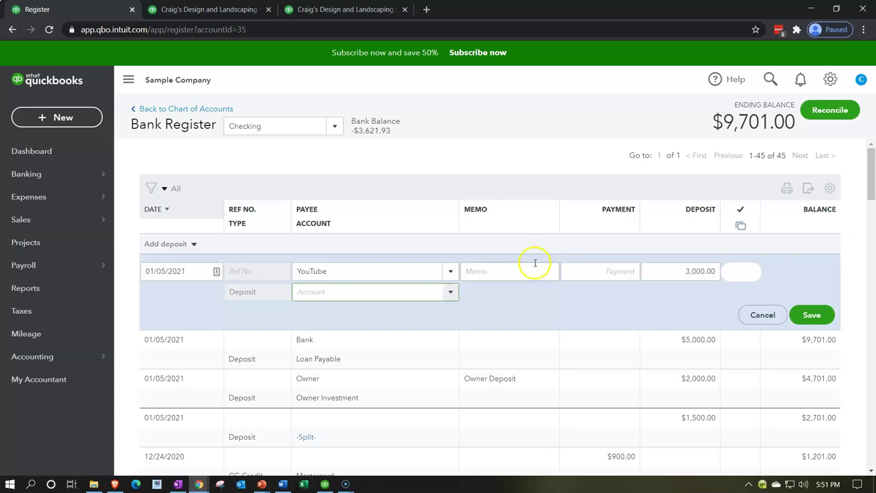
- Create an Income-type account named Income, assign it to the YouTube deposit, and save the deposit
left_click(451, 292)
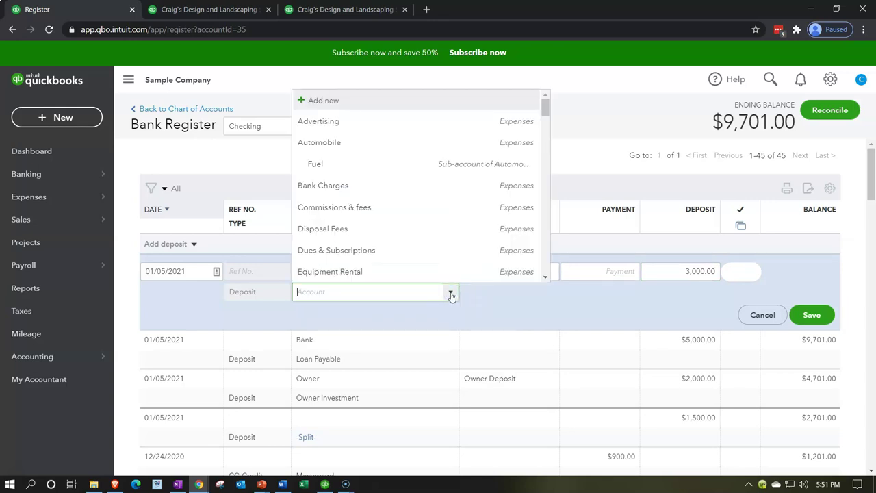
scroll(440, 236, "down", 2)
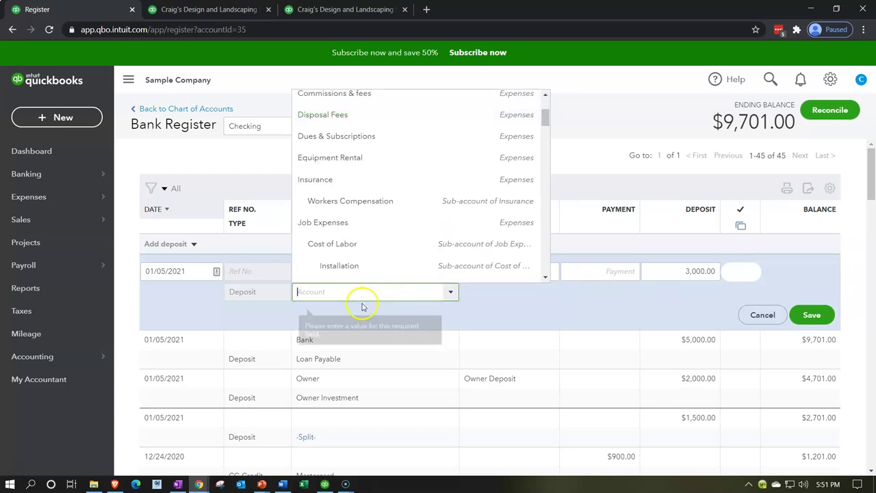
type("Income")
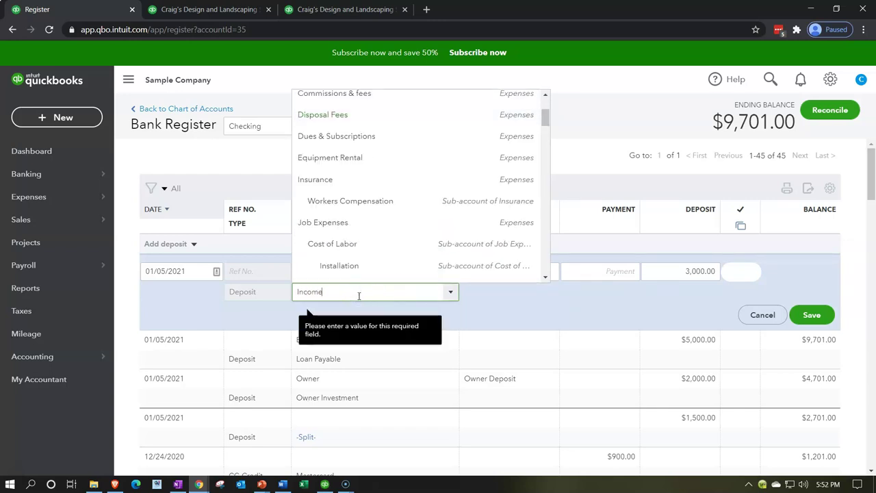
key("Return")
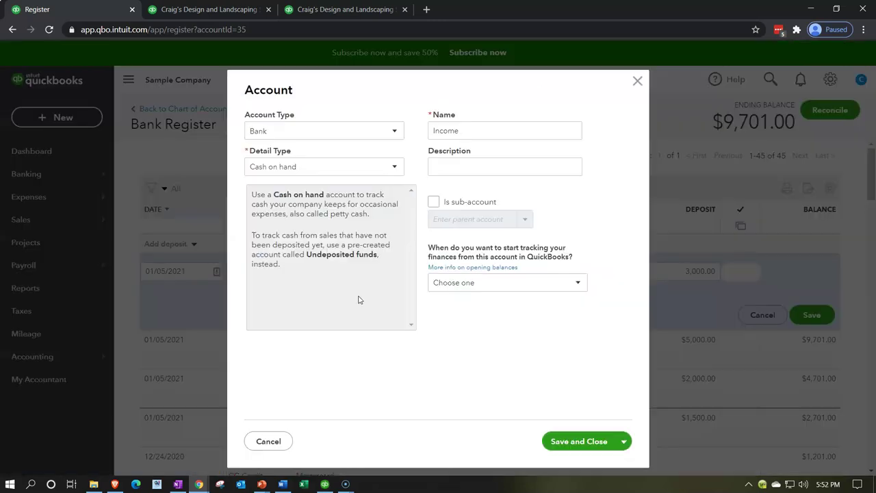
left_click(394, 130)
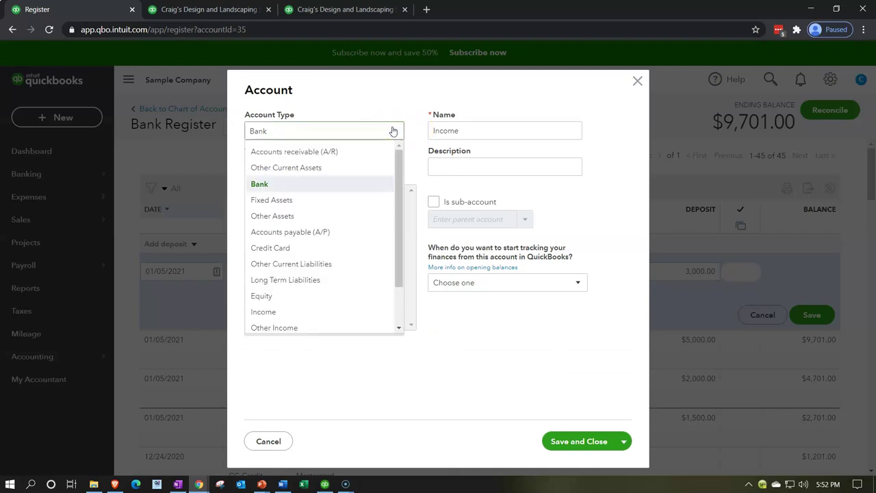
left_click(285, 311)
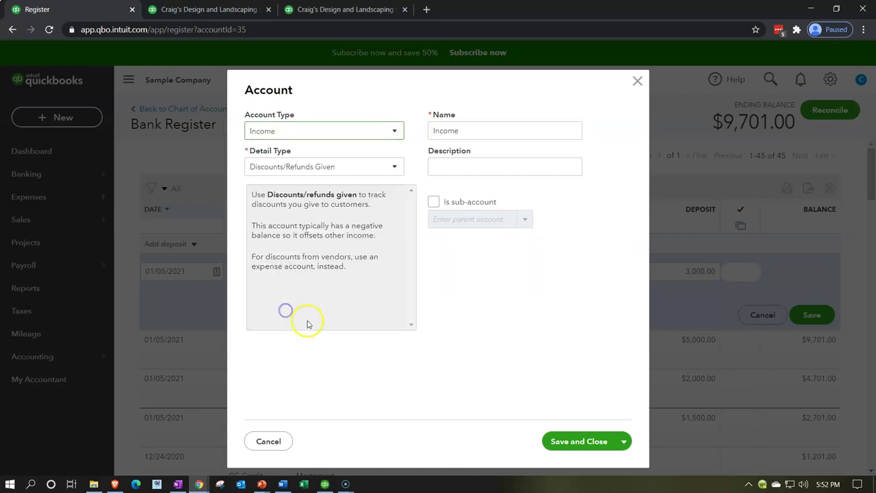
left_click(584, 435)
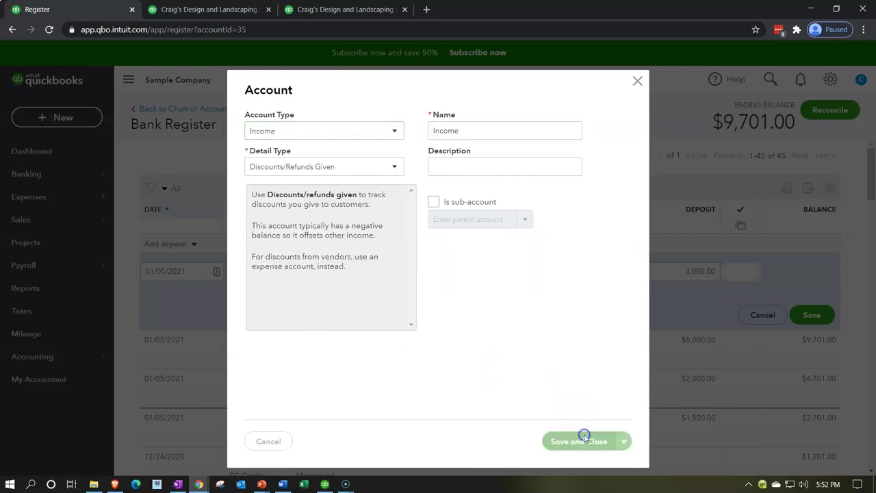
left_click(810, 316)
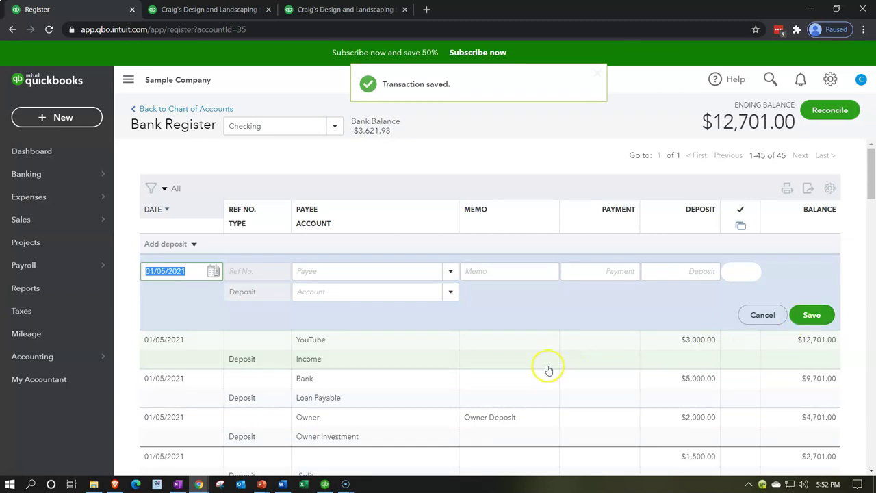
- Refresh the Balance Sheet report and open the transaction detail behind the Checking balance
scroll(548, 370, "down", 1)
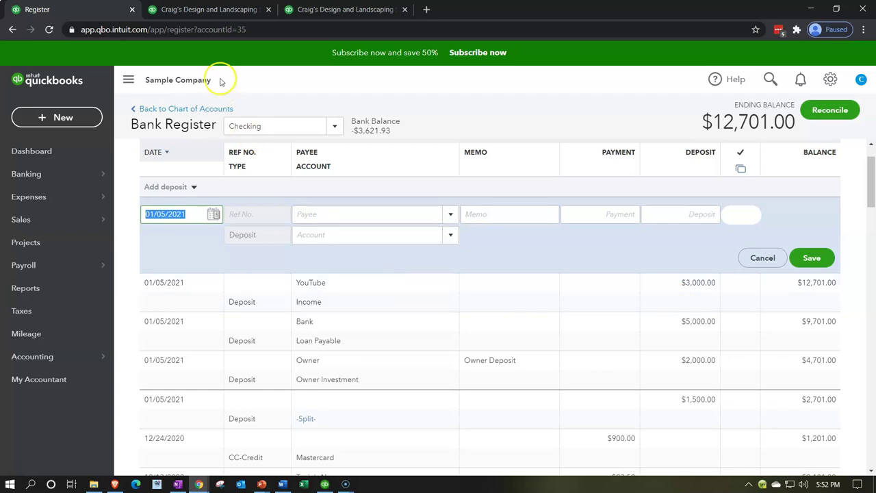
left_click(200, 10)
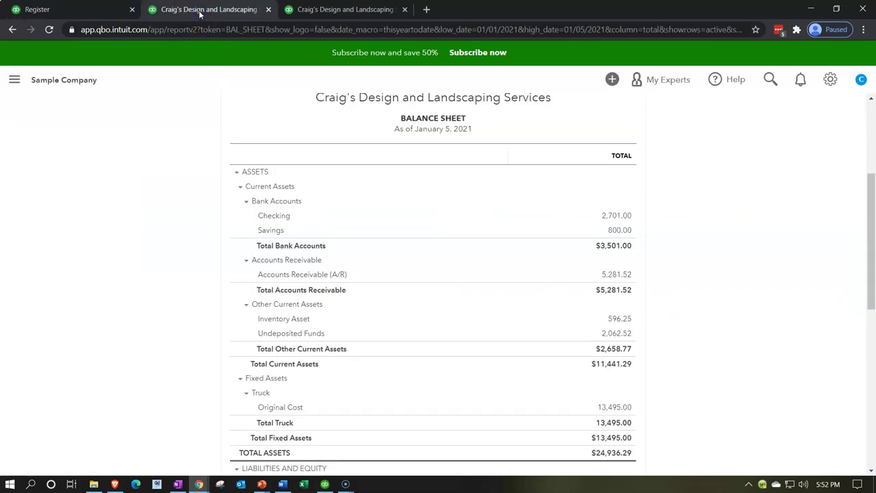
scroll(241, 179, "up", 3)
left_click(514, 180)
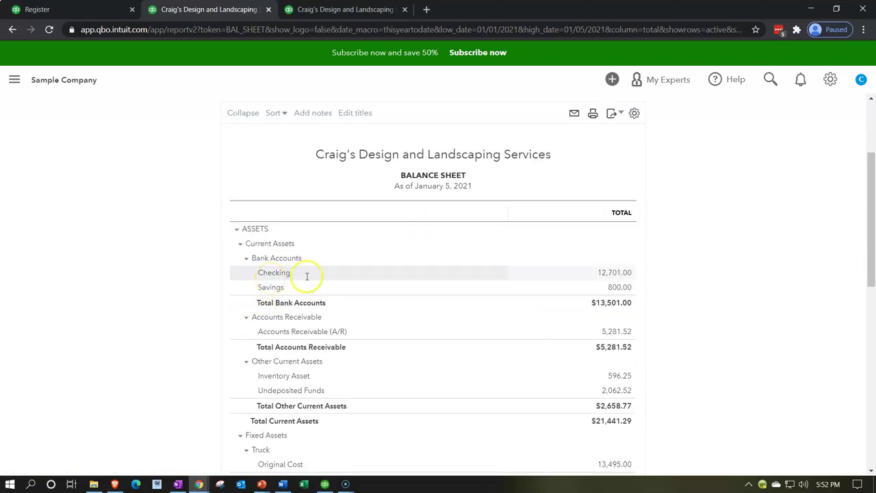
left_click(610, 275)
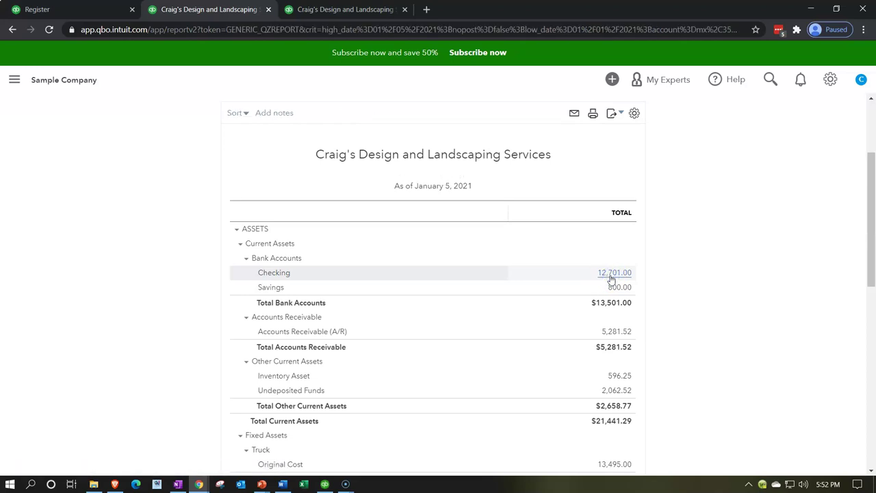
scroll(610, 278, "down", 2)
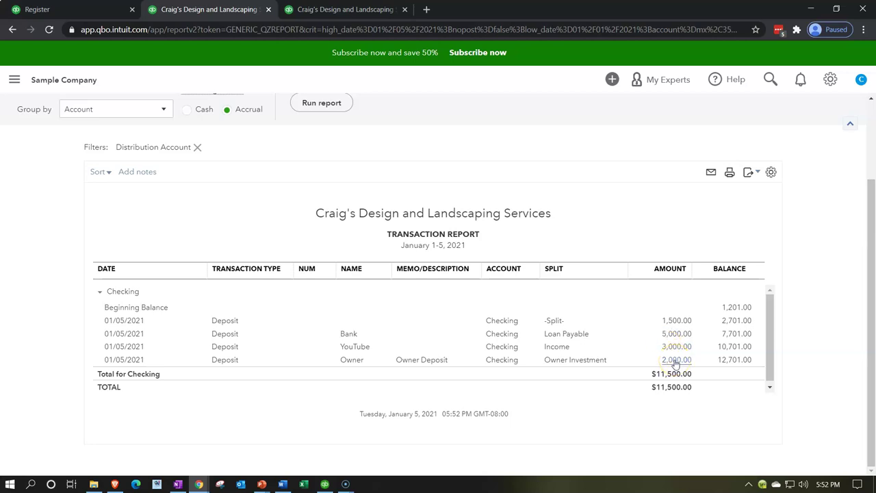
- Open the Bank deposit from the Checking transaction report, review its added funds line for Loan Payable, and close the form
left_click(671, 334)
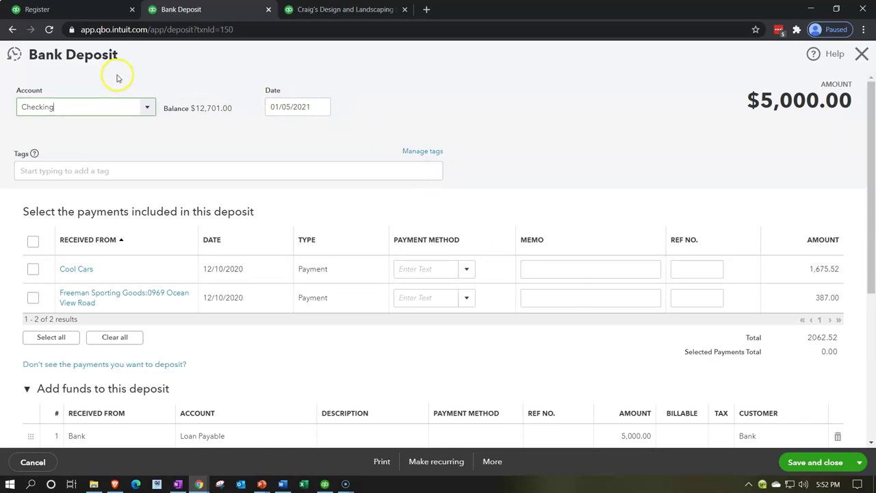
scroll(486, 162, "down", 3)
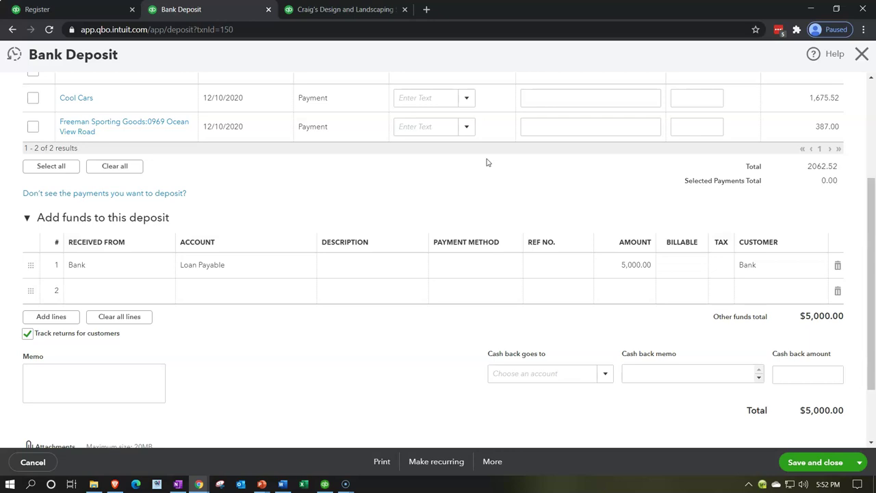
scroll(486, 162, "up", 2)
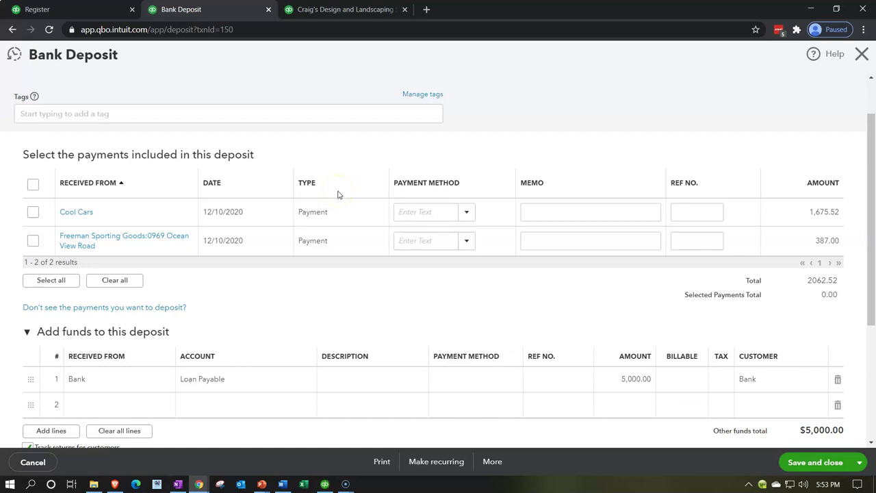
scroll(337, 195, "down", 2)
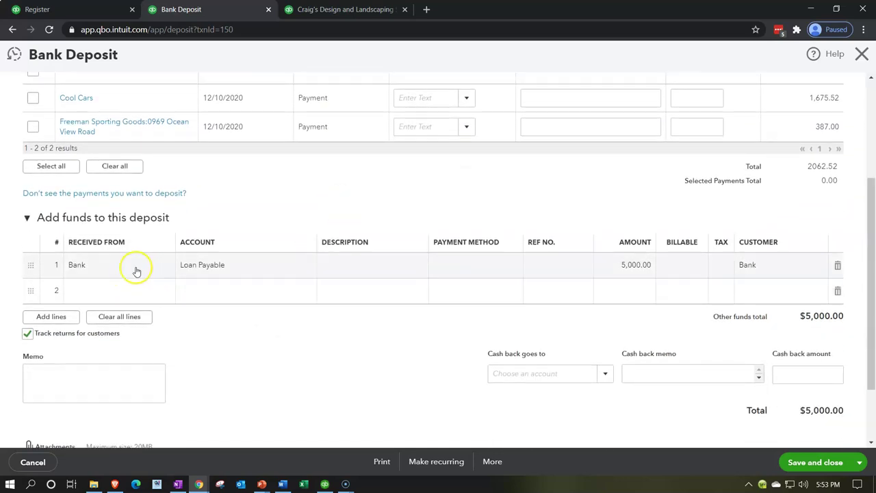
left_click(203, 275)
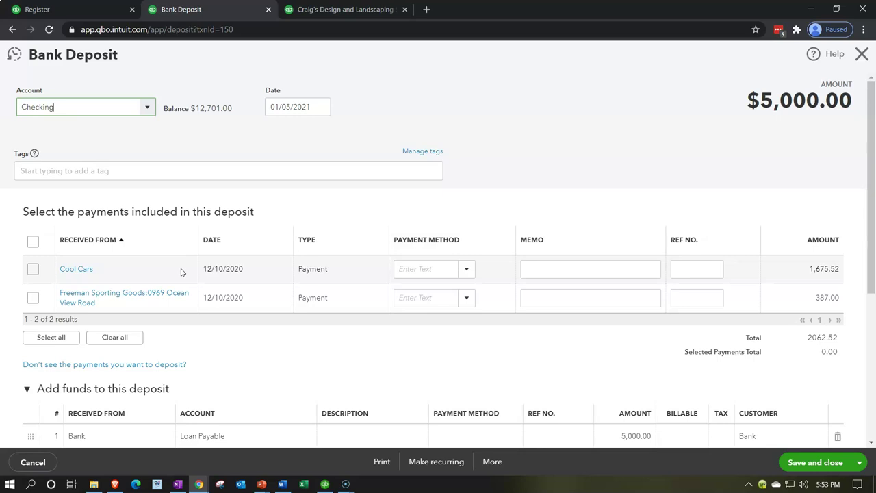
scroll(181, 273, "down", 2)
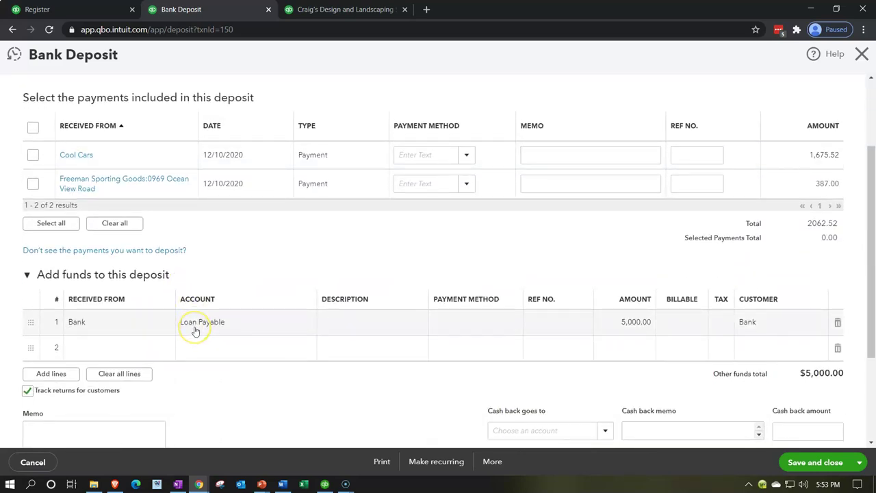
left_click(202, 330)
scroll(200, 321, "up", 2)
left_click(863, 55)
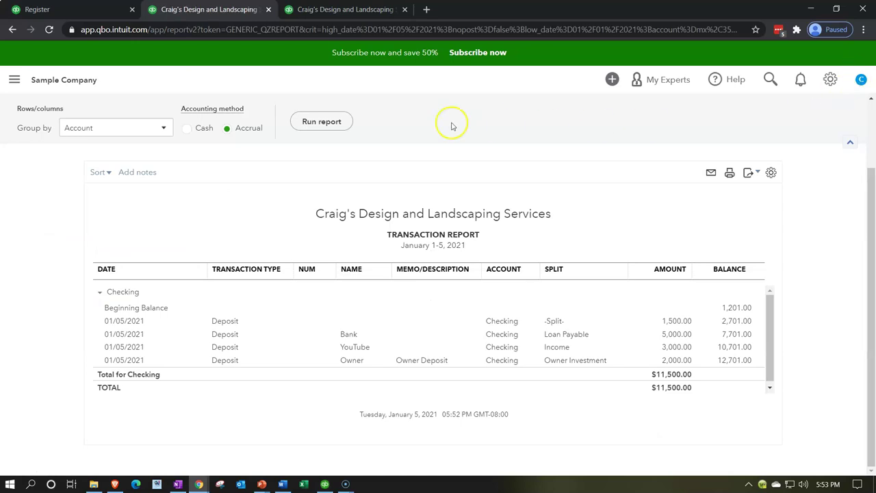
- Review the Checking deposits in the transaction report and return to the Balance Sheet
scroll(39, 141, "up", 2)
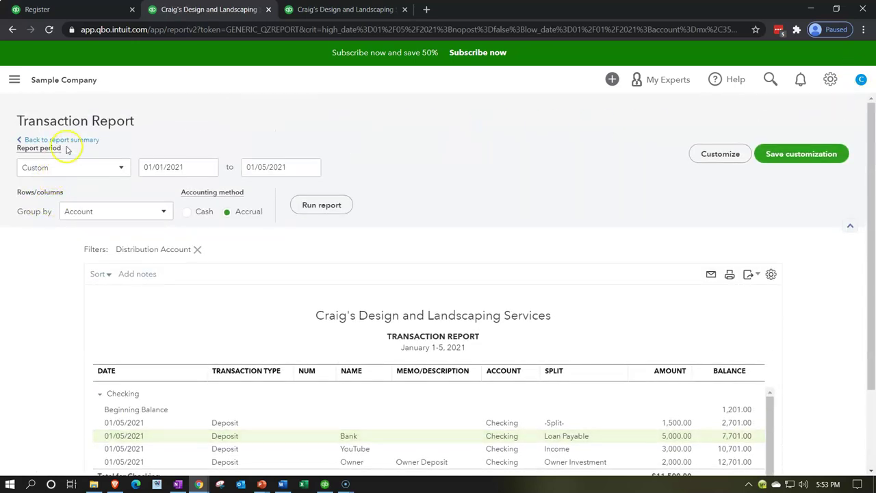
scroll(69, 221, "down", 2)
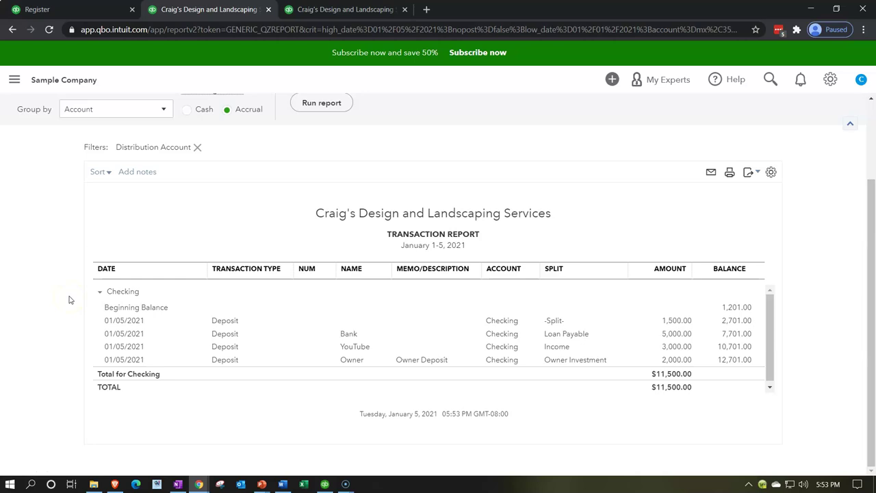
scroll(69, 299, "up", 2)
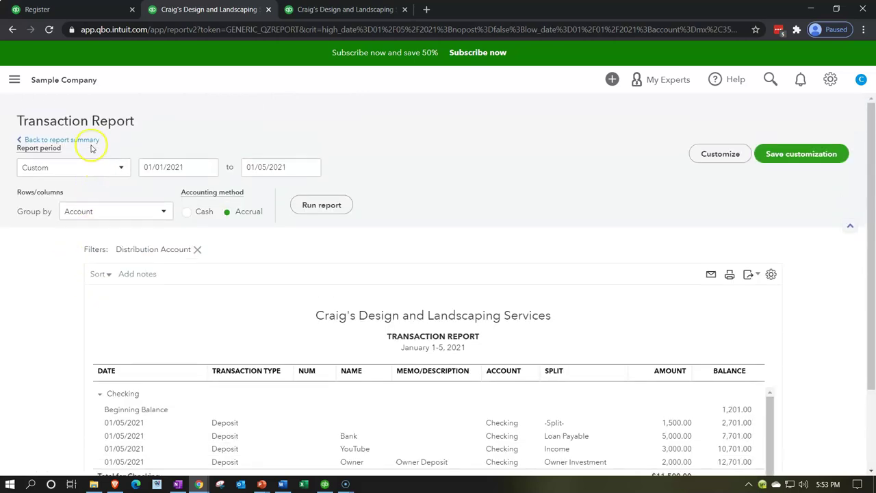
left_click(89, 140)
- Check the Loan Payable transaction detail from the Balance Sheet, then return to the report and review its Equity section
scroll(117, 250, "down", 2)
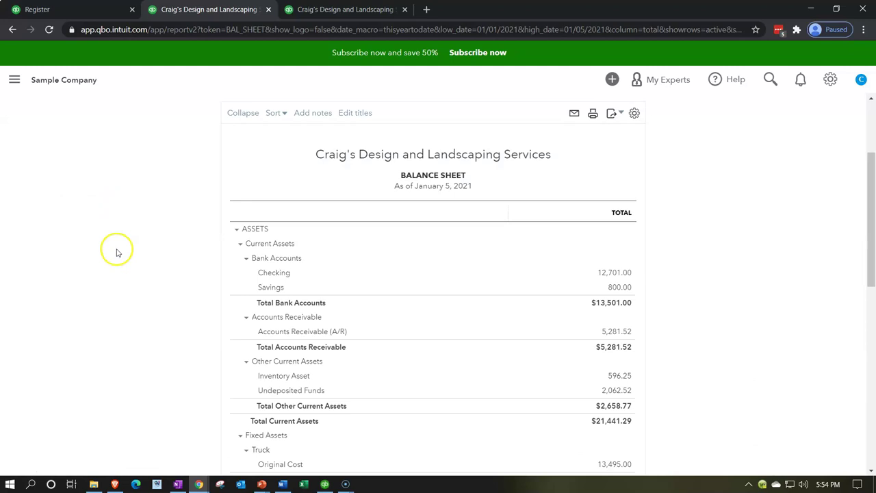
scroll(137, 283, "down", 4)
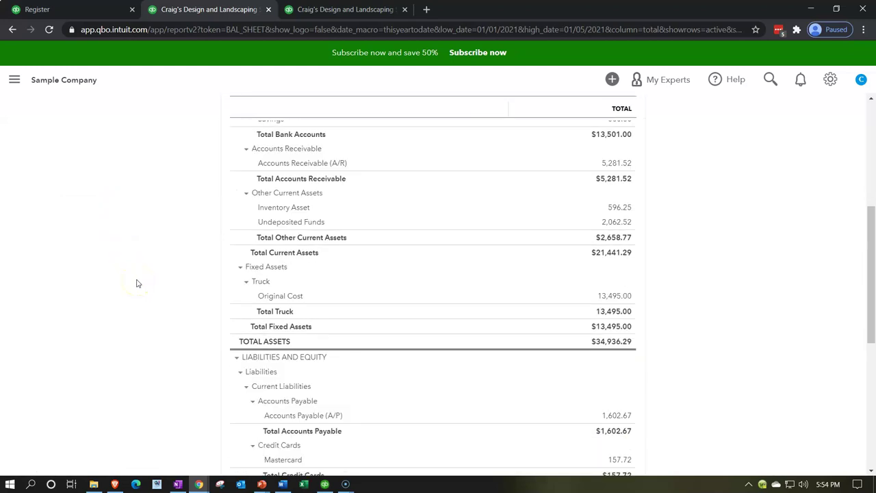
scroll(137, 282, "down", 1)
scroll(147, 294, "down", 1)
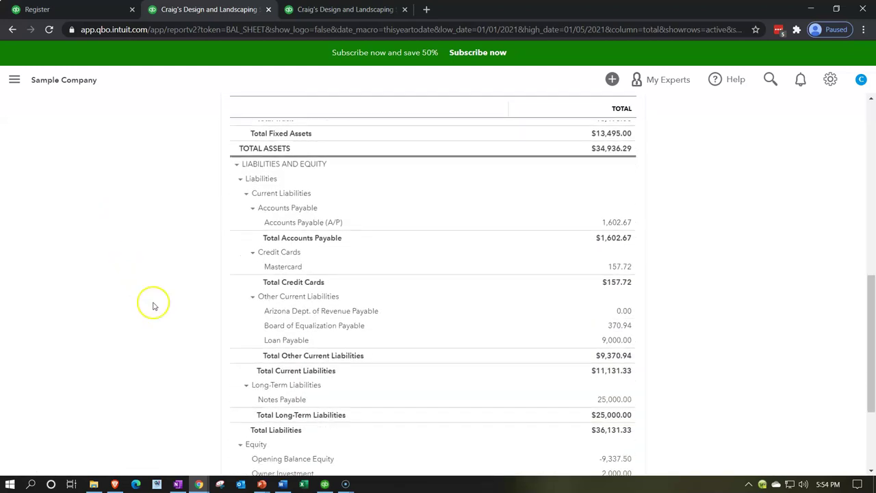
left_click(618, 338)
scroll(622, 343, "down", 2)
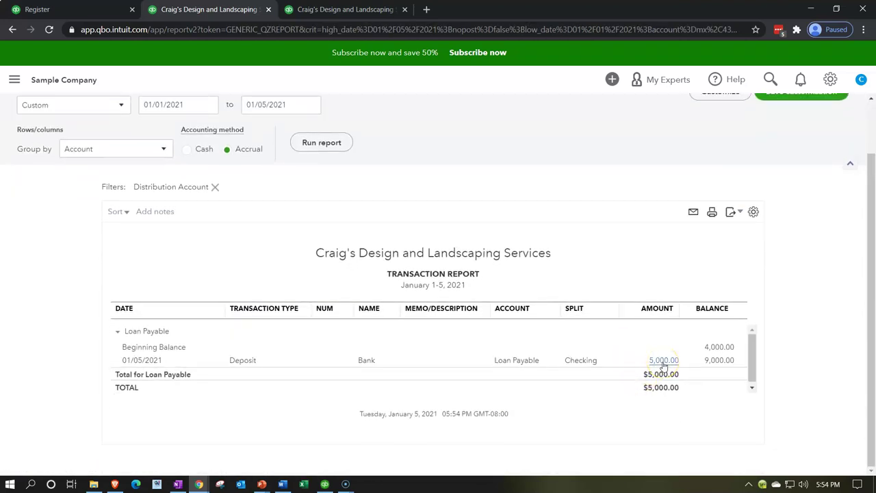
scroll(34, 196, "up", 2)
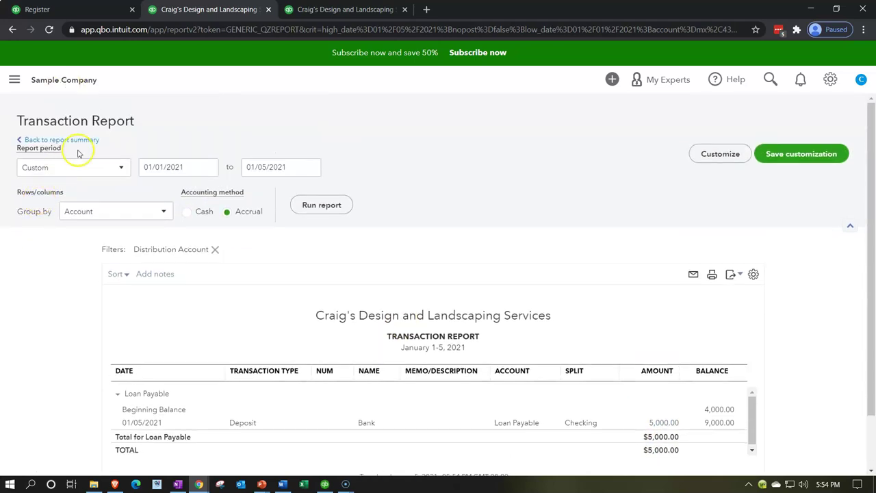
left_click(78, 141)
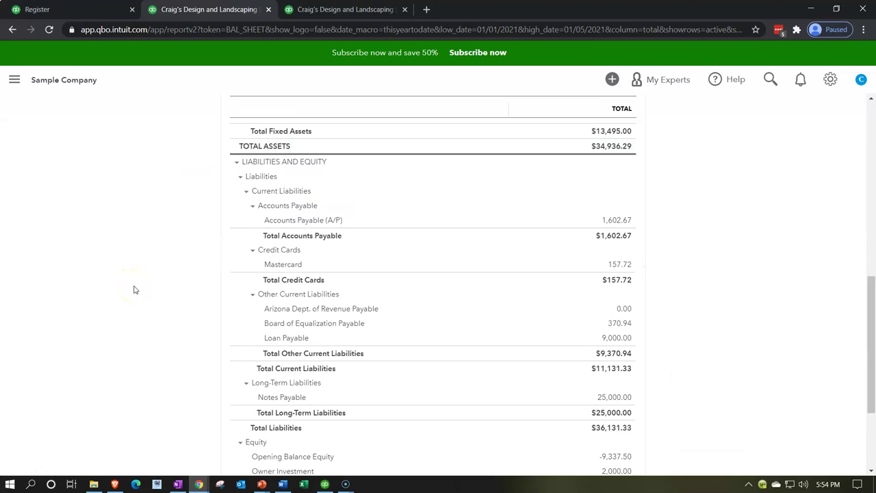
scroll(134, 289, "down", 3)
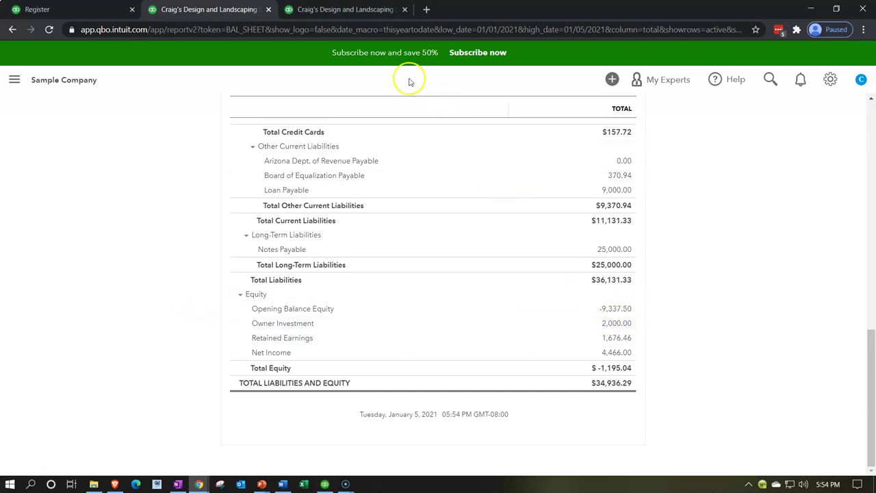
- Rerun the Profit and Loss report and open the transaction detail behind the Income account's total
left_click(361, 14)
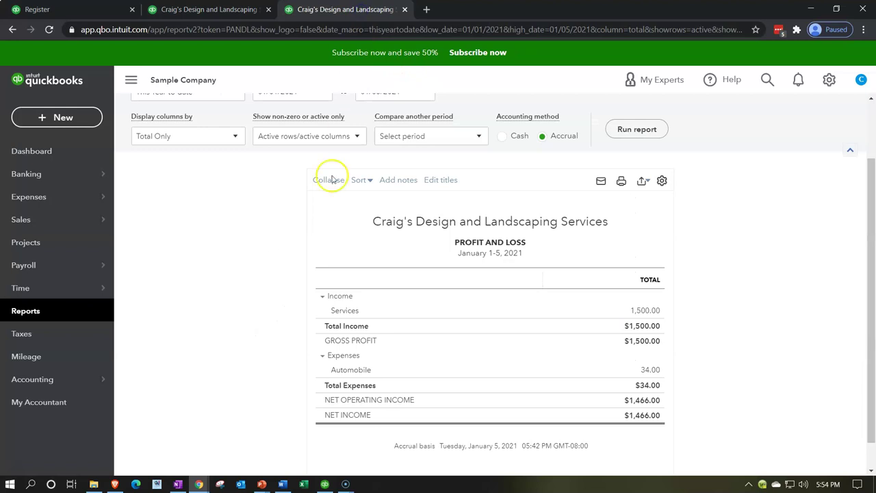
scroll(222, 337, "up", 2)
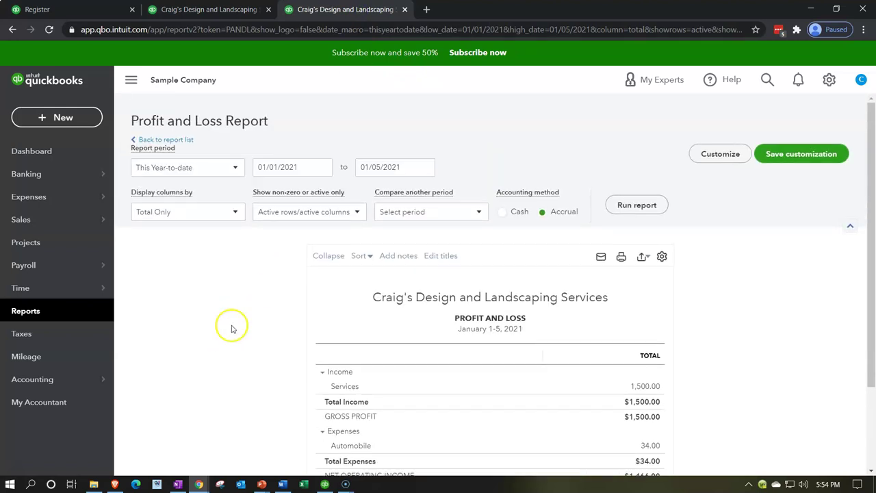
left_click(639, 205)
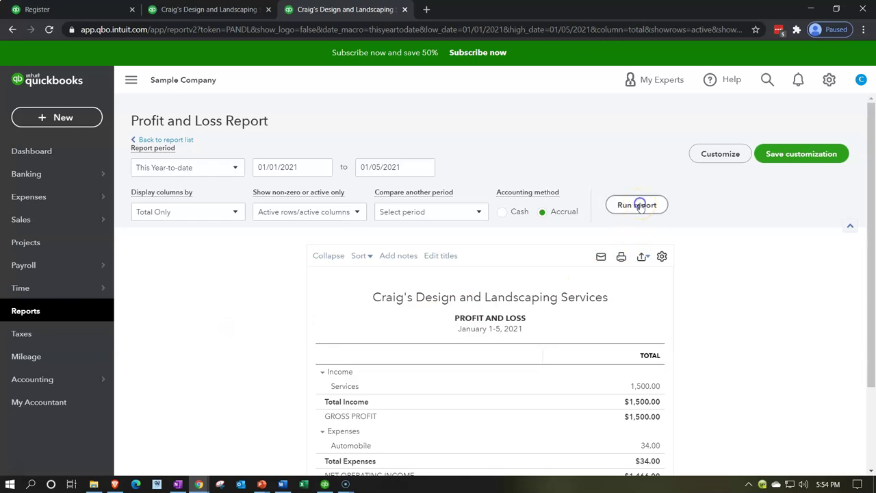
scroll(640, 203, "down", 1)
scroll(270, 327, "down", 1)
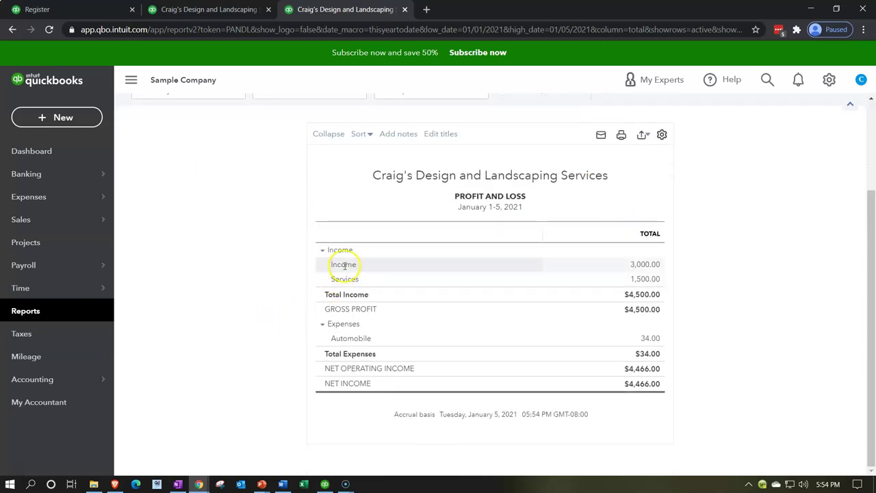
left_click(644, 264)
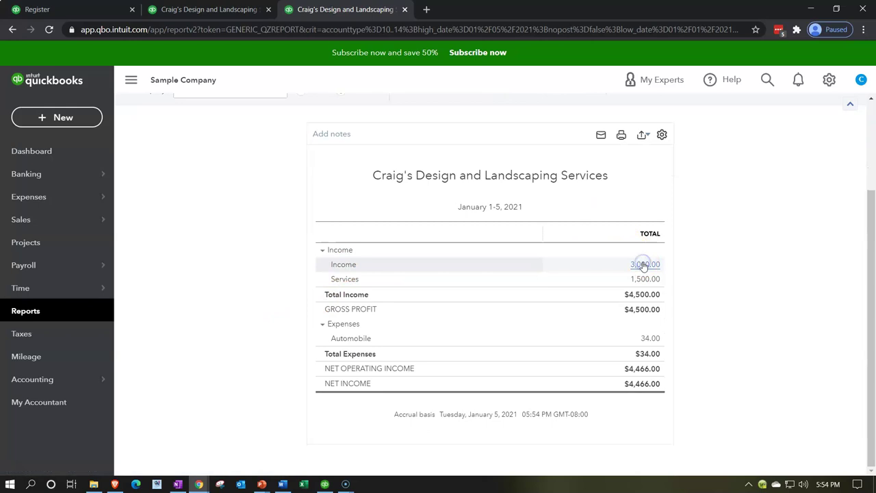
- Open the YouTube deposit from the Income transaction report, review its added funds line, and close it; reopen it to recheck the form and return to the report
scroll(520, 322, "down", 1)
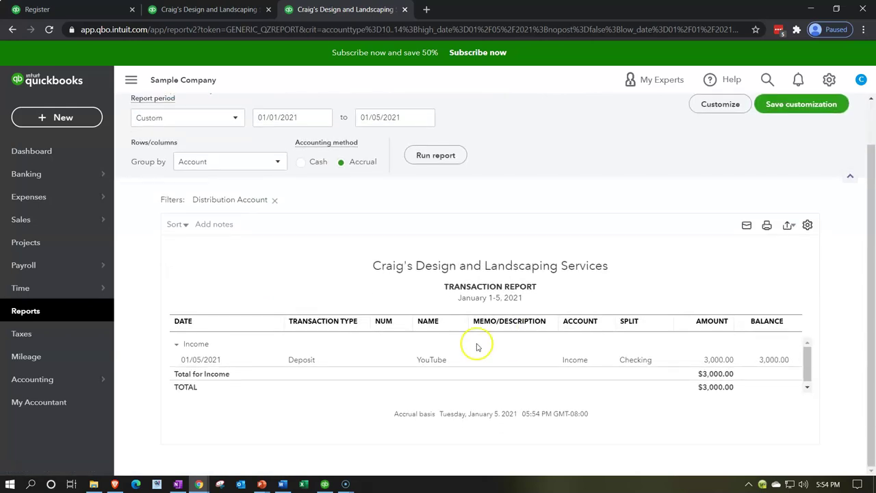
left_click(716, 359)
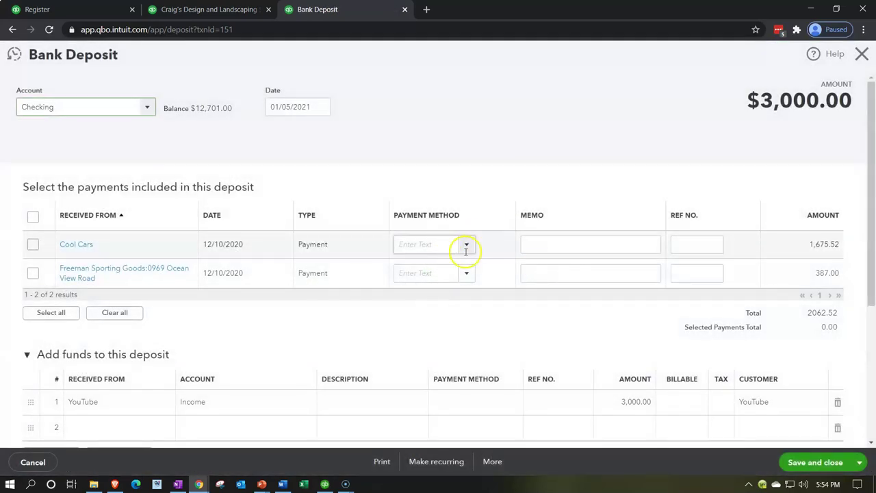
scroll(592, 336, "down", 2)
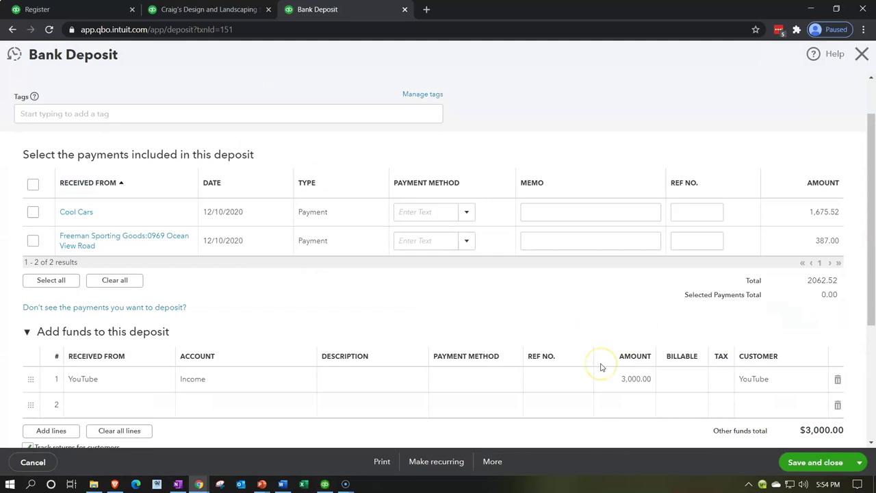
left_click(602, 379)
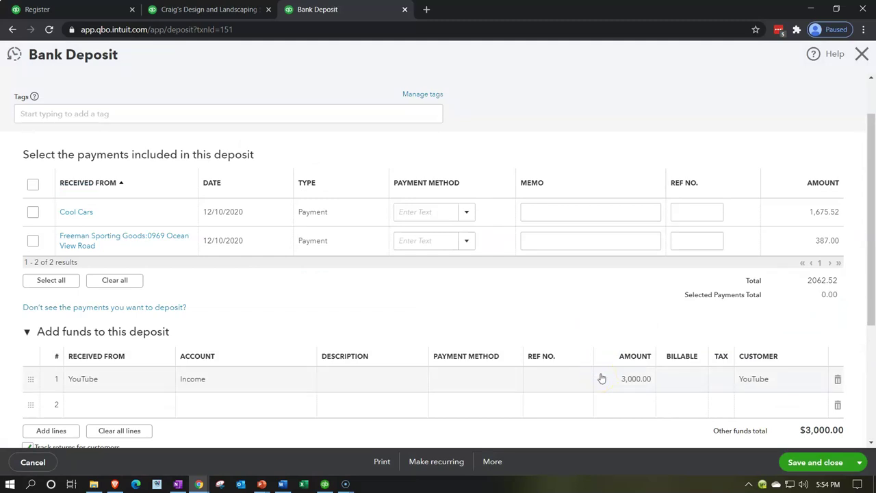
scroll(598, 369, "up", 1)
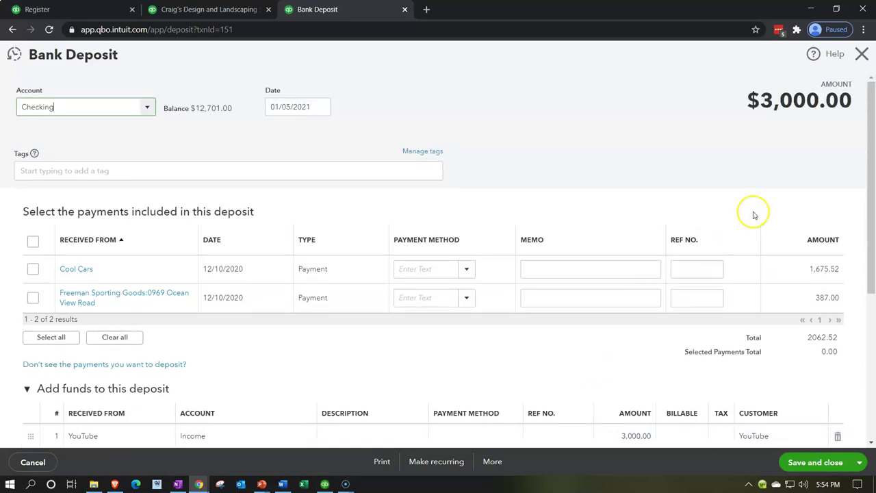
left_click(862, 54)
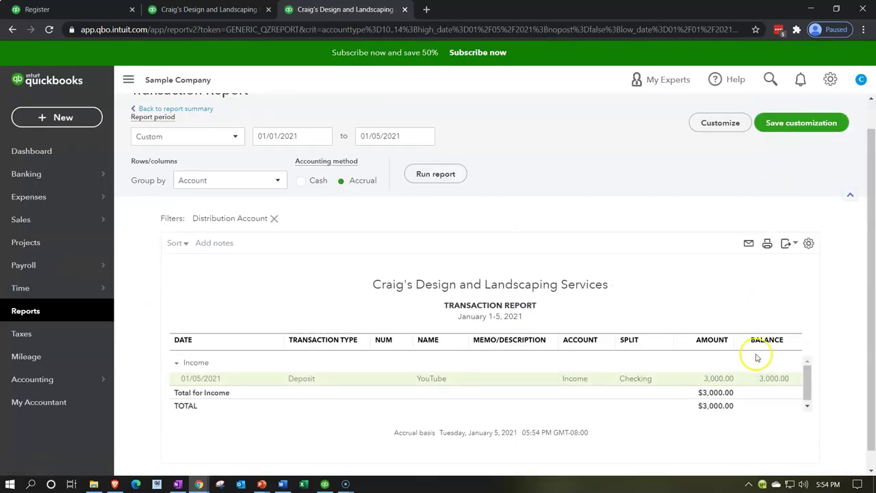
left_click(717, 380)
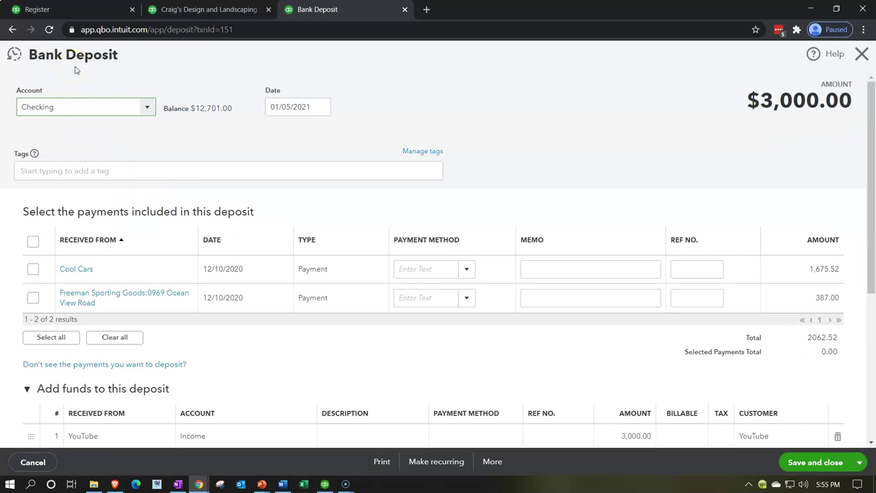
left_click(861, 55)
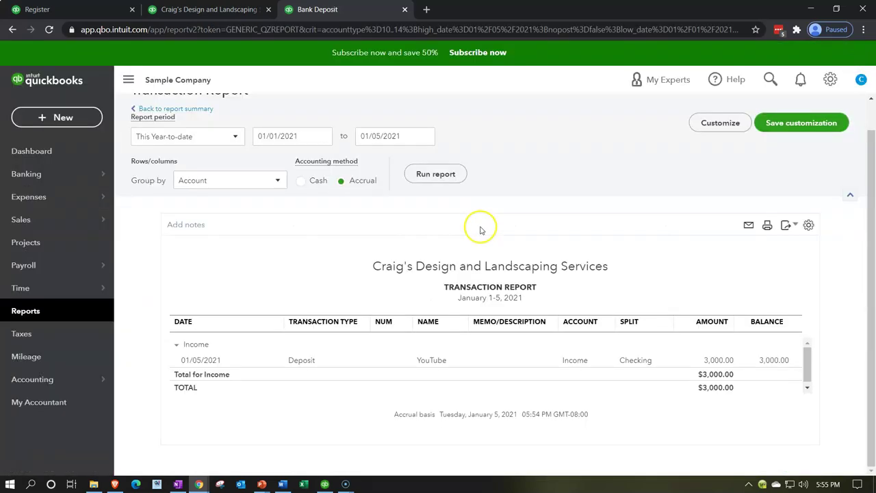